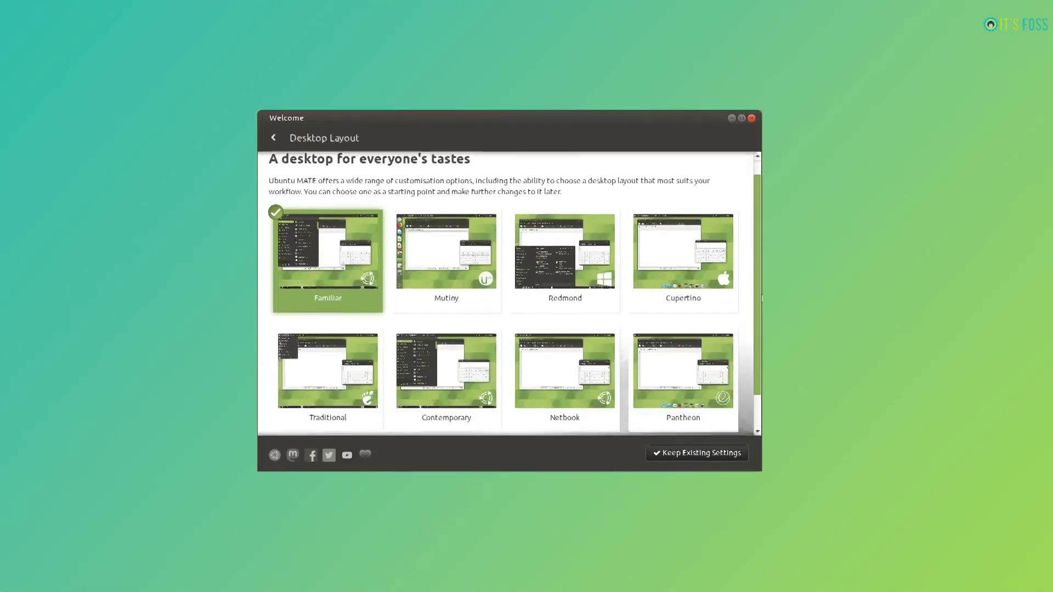
Step: Preview the Mutiny desktop layout from Welcome's expanded Desktop Layout choices
scroll(758, 334, "down", 2)
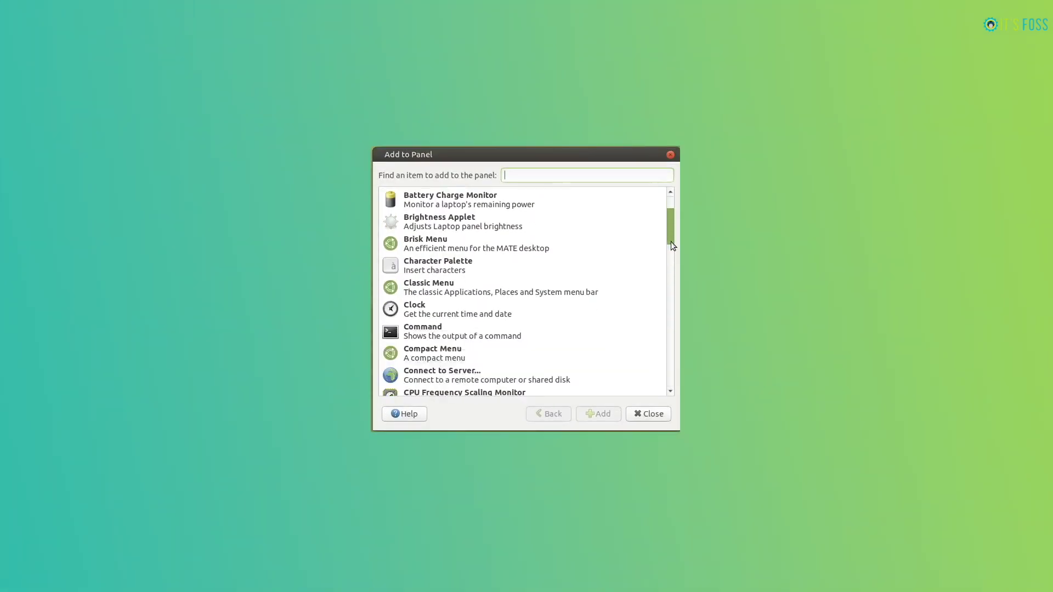
left_click_drag(670, 241, 673, 256)
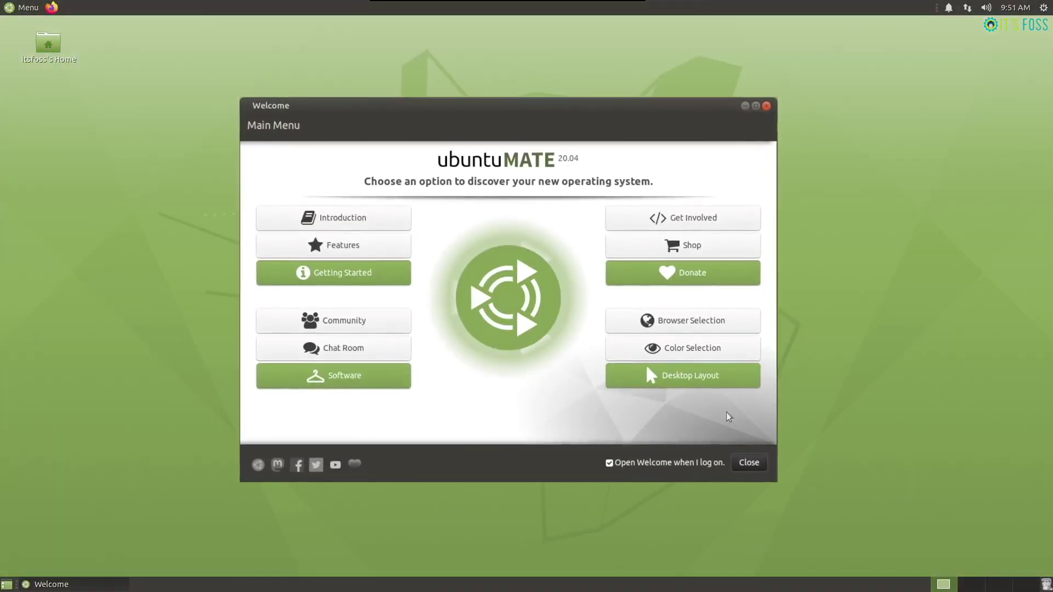
left_click(706, 376)
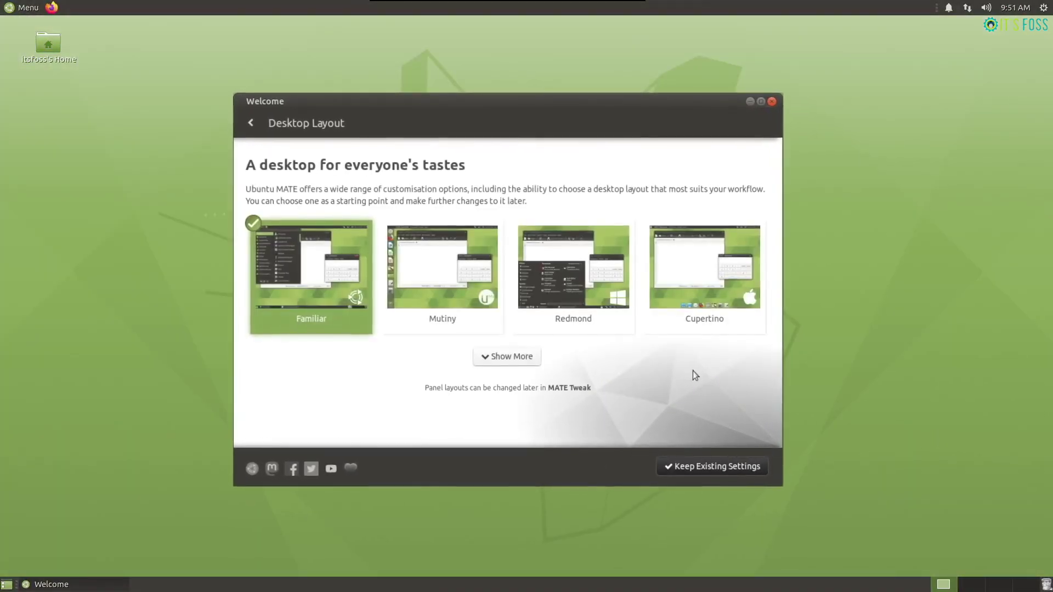
left_click(497, 359)
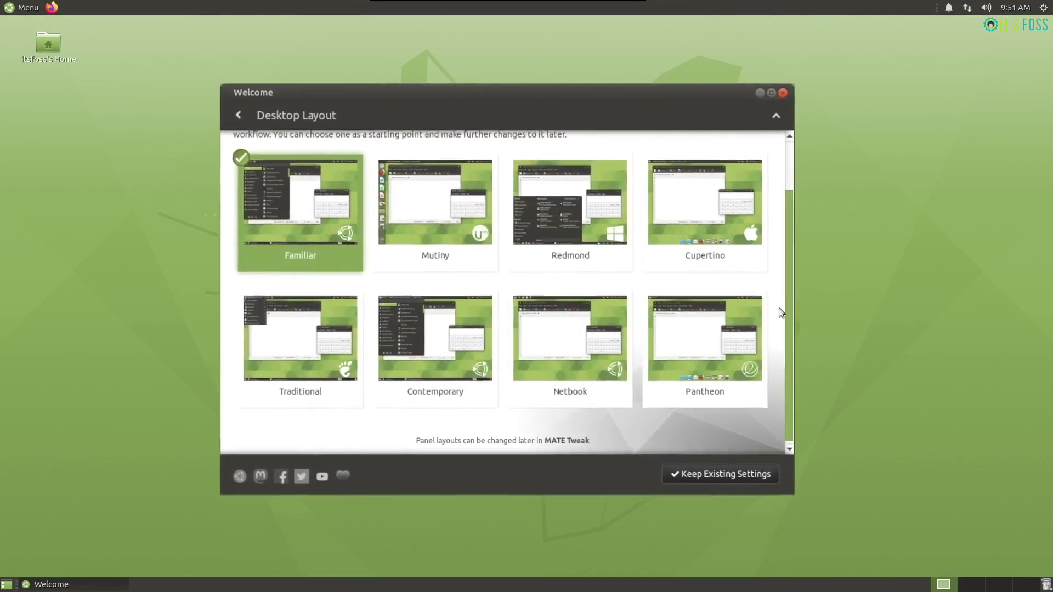
scroll(604, 275, "up", 2)
left_click(457, 253)
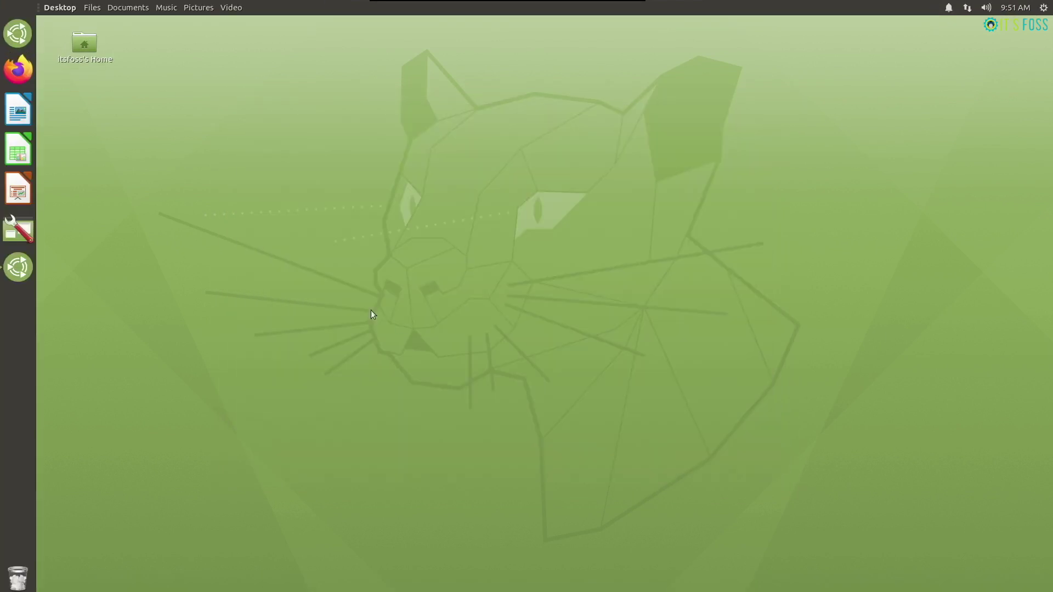
Step: Try the Cupertino and Pantheon layouts, then restore the Familiar layout
left_click(9, 270)
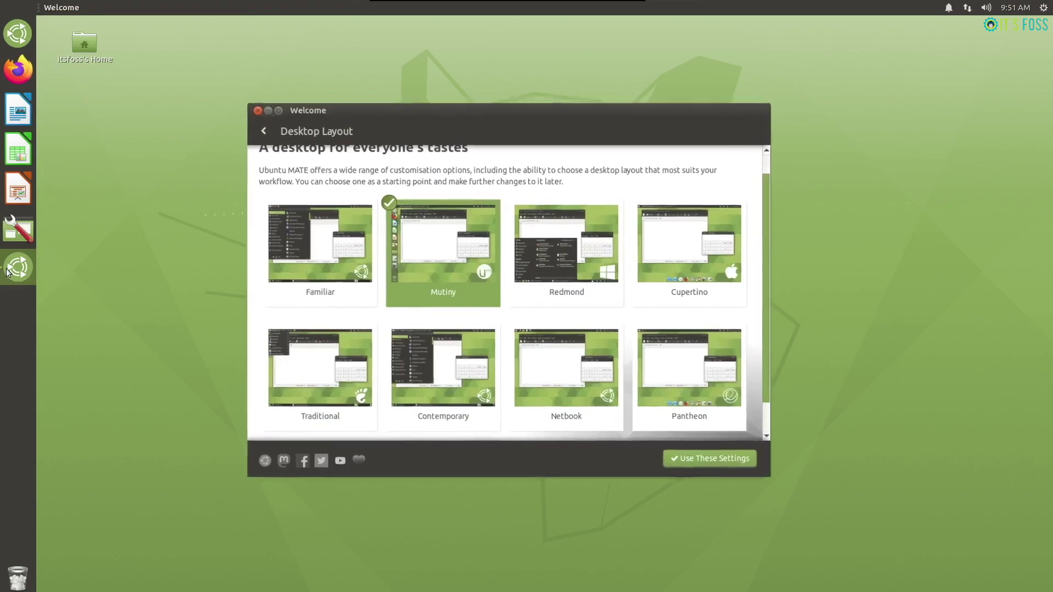
left_click(691, 266)
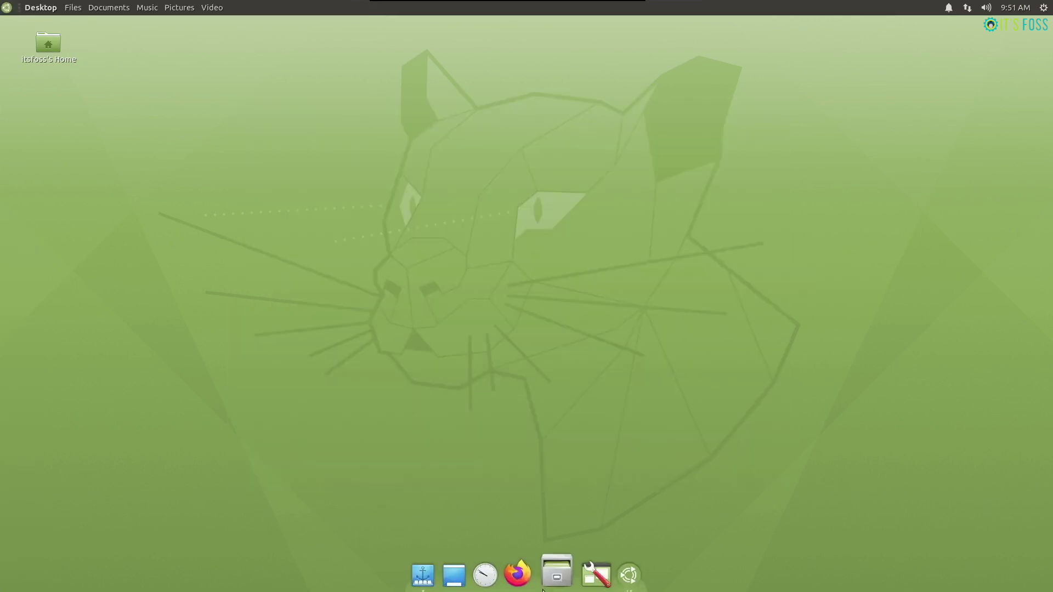
left_click(627, 582)
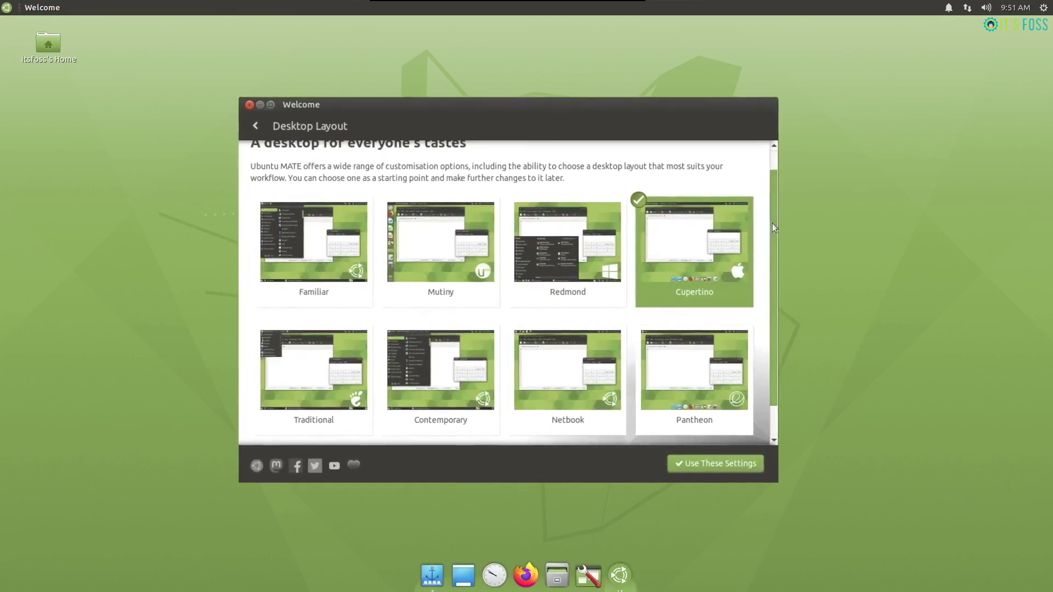
scroll(773, 236, "down", 1)
left_click(694, 351)
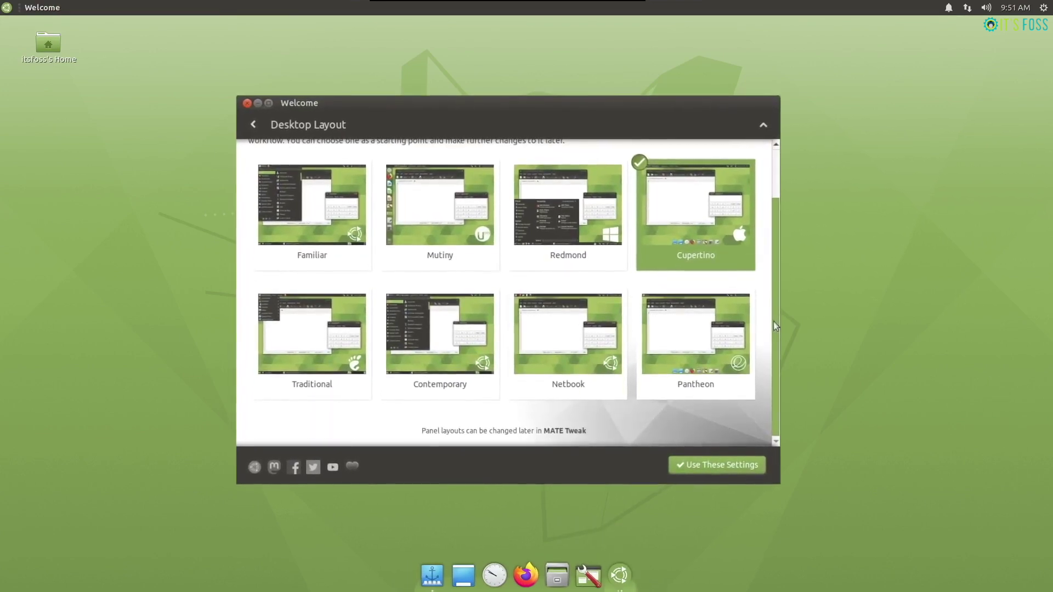
left_click(328, 227)
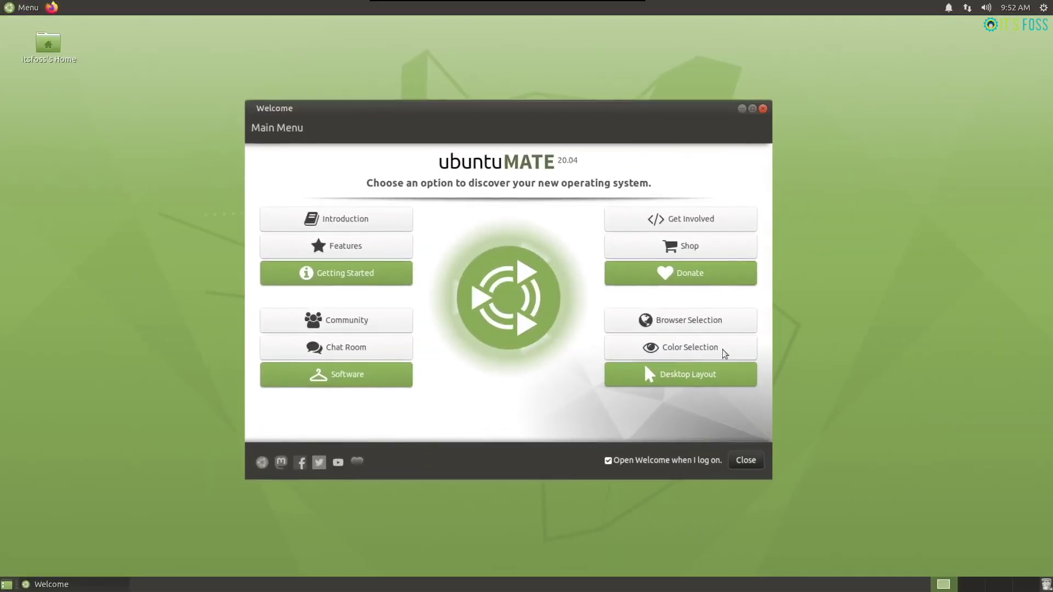
left_click(723, 350)
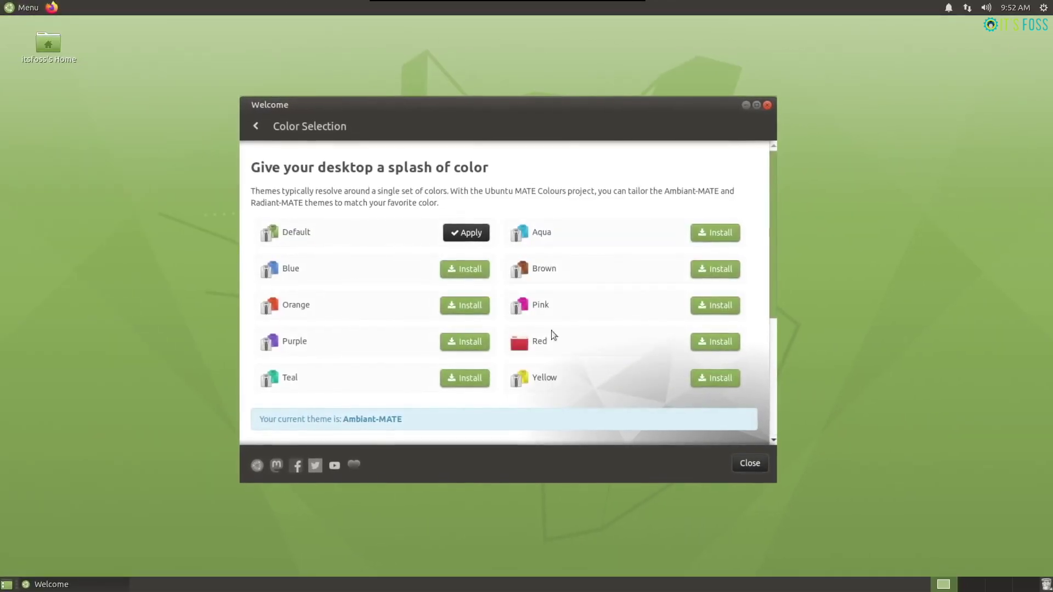
Step: Install the Aqua colour theme, view it in the home folder, then reapply Default colours
left_click(716, 233)
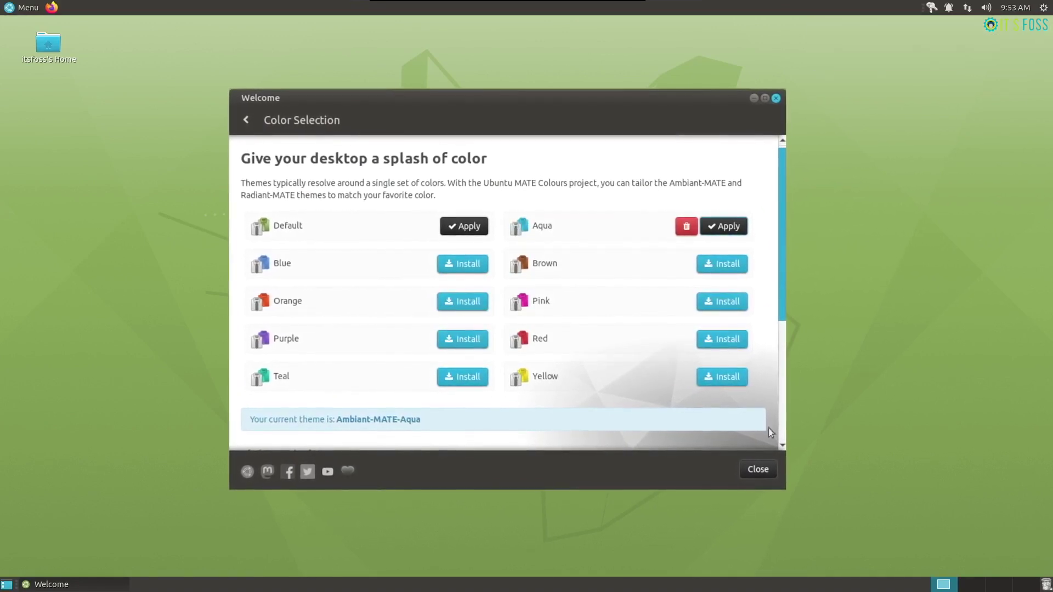
left_click(54, 45)
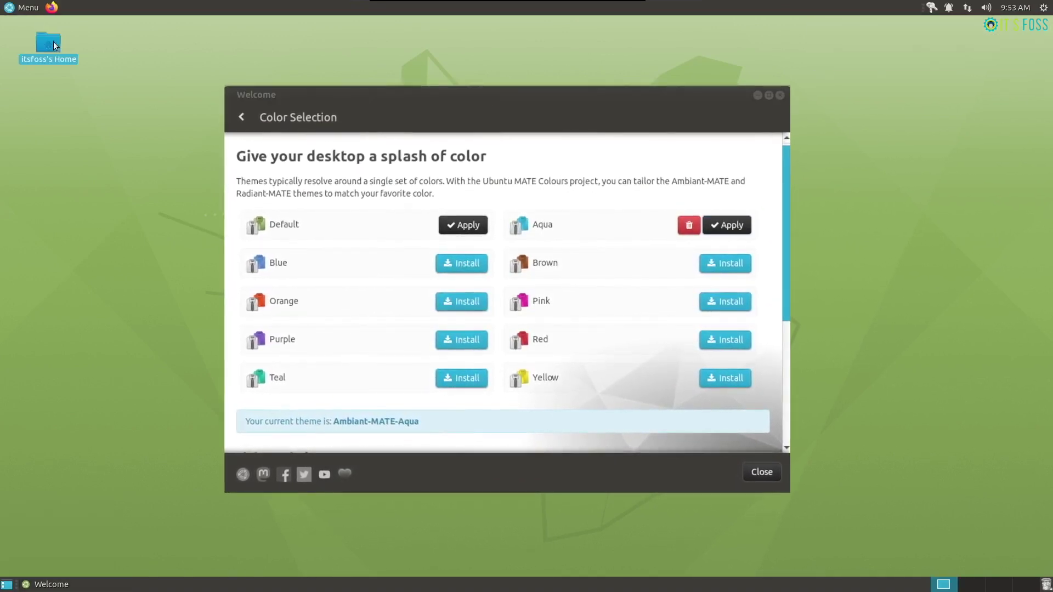
double_click(55, 45)
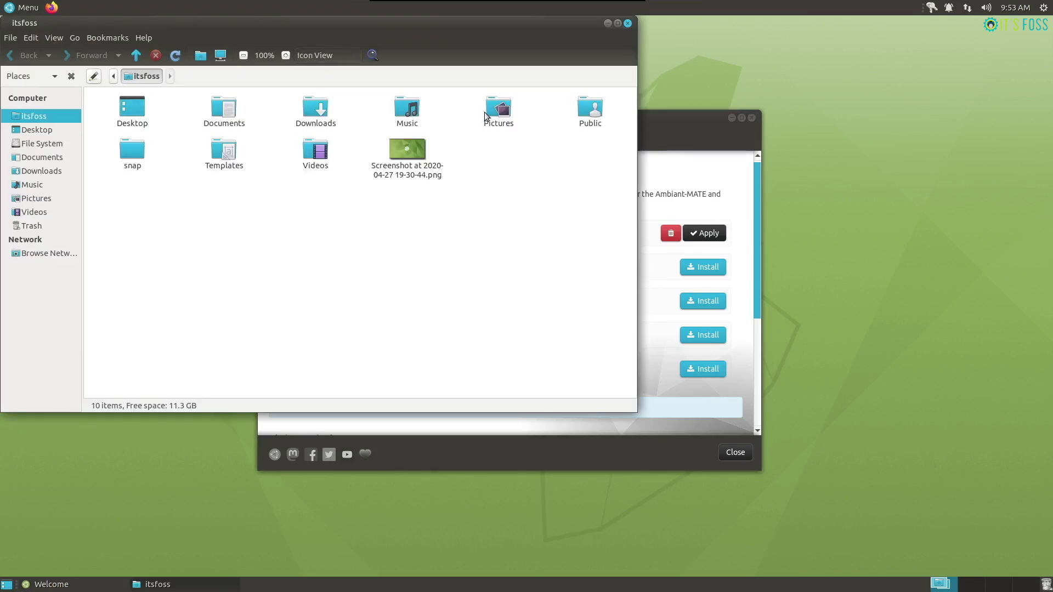
left_click(628, 23)
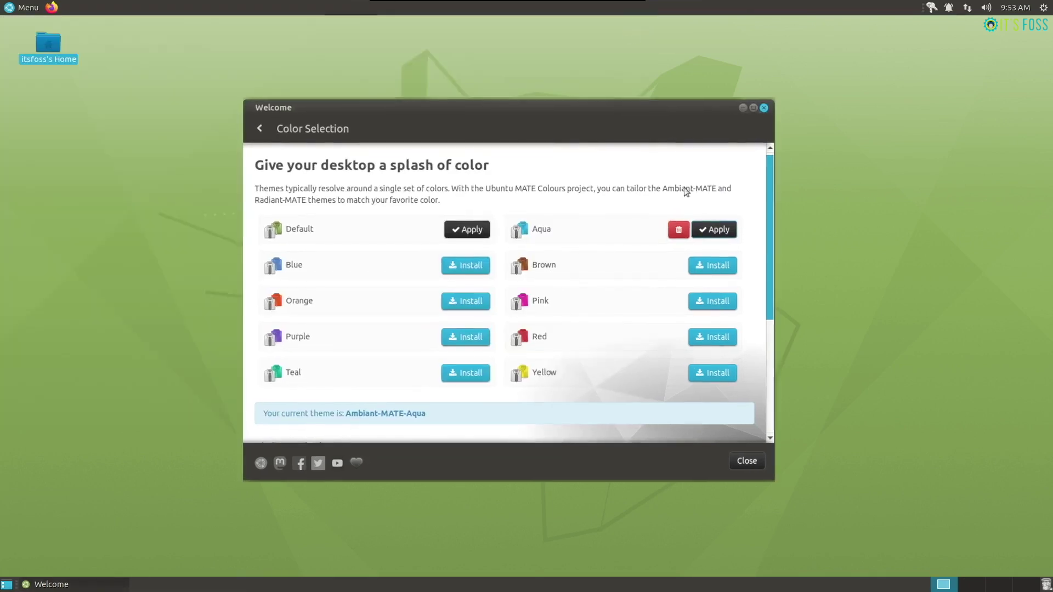
left_click(462, 228)
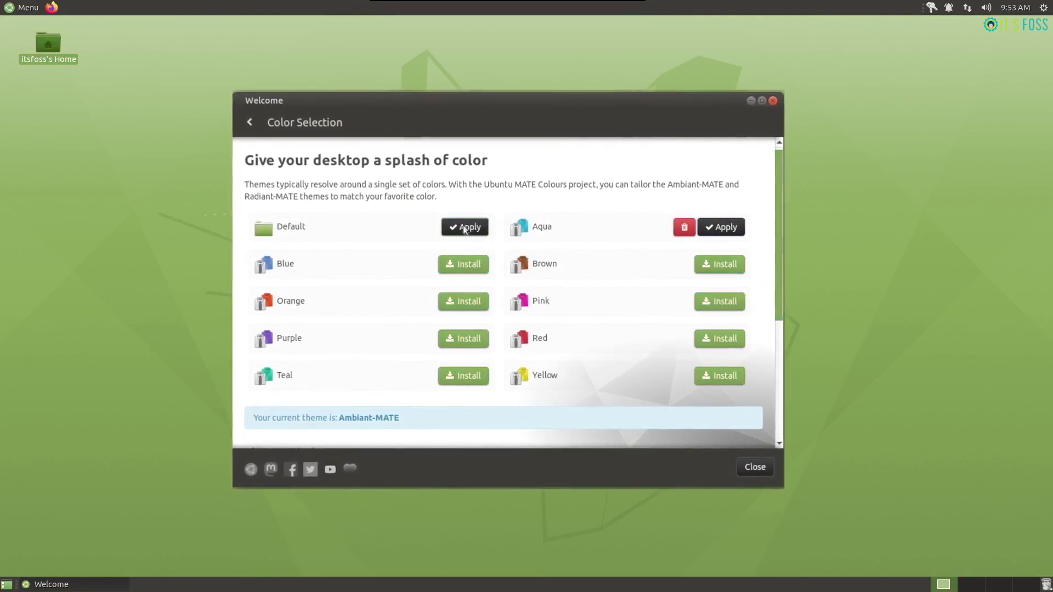
scroll(548, 291, "down", 5)
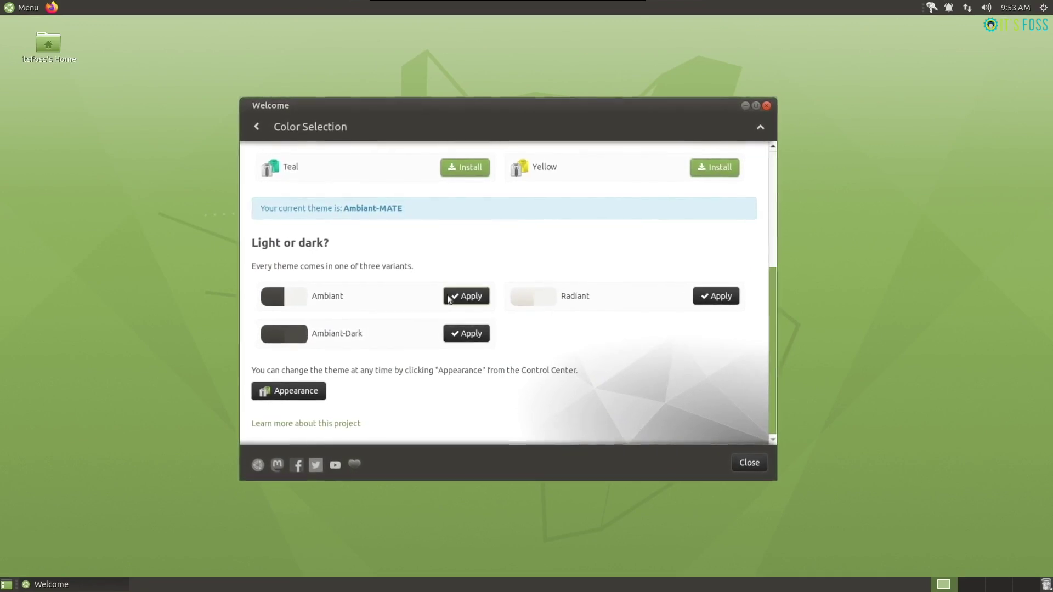
Step: Apply Ambiant-Dark and check it in the home folder, try Radiant, then reapply Ambiant
left_click(458, 335)
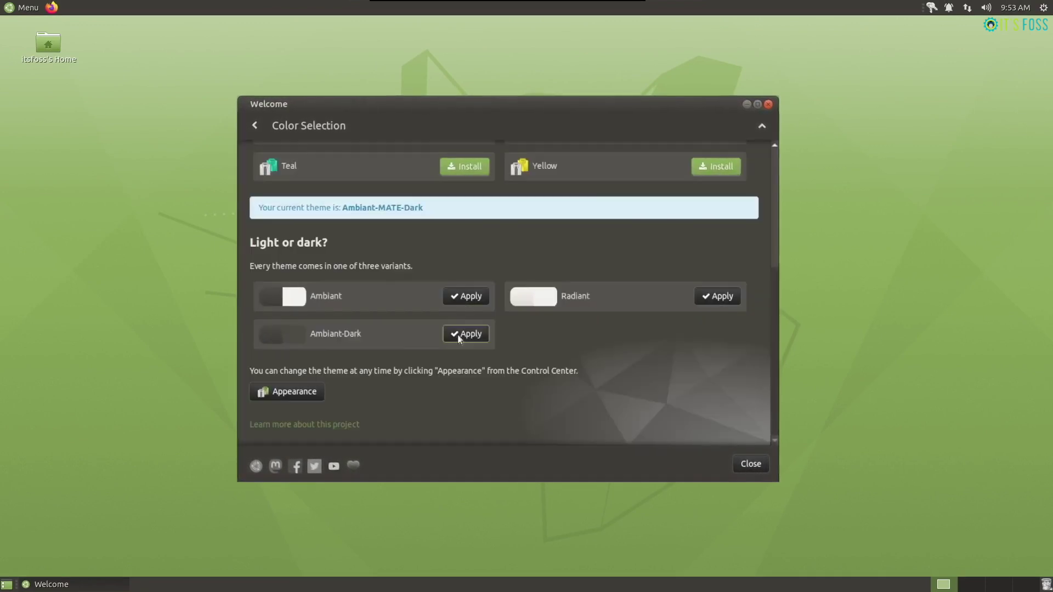
double_click(48, 44)
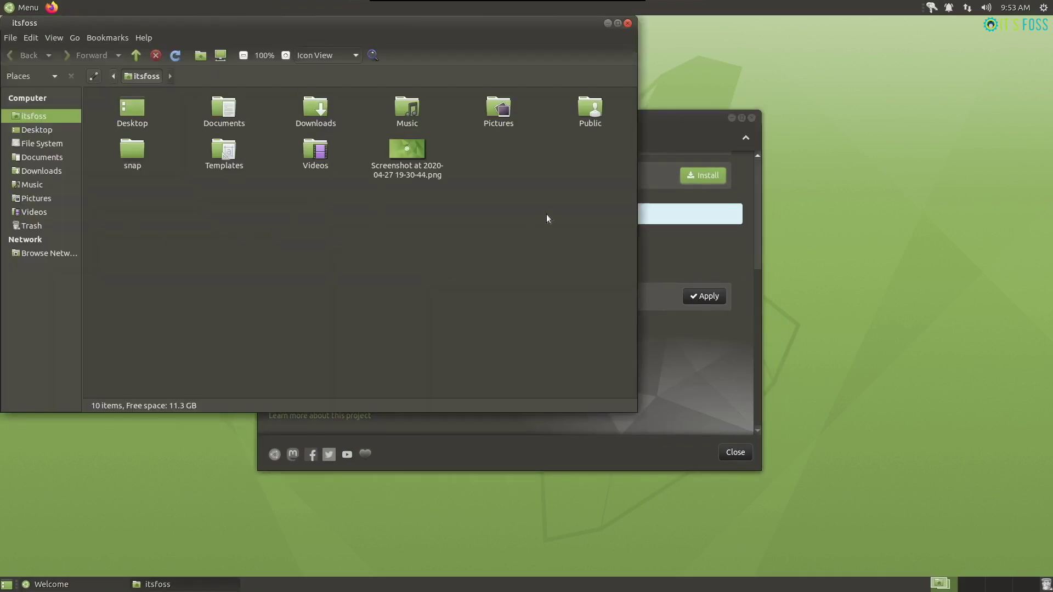
left_click(628, 24)
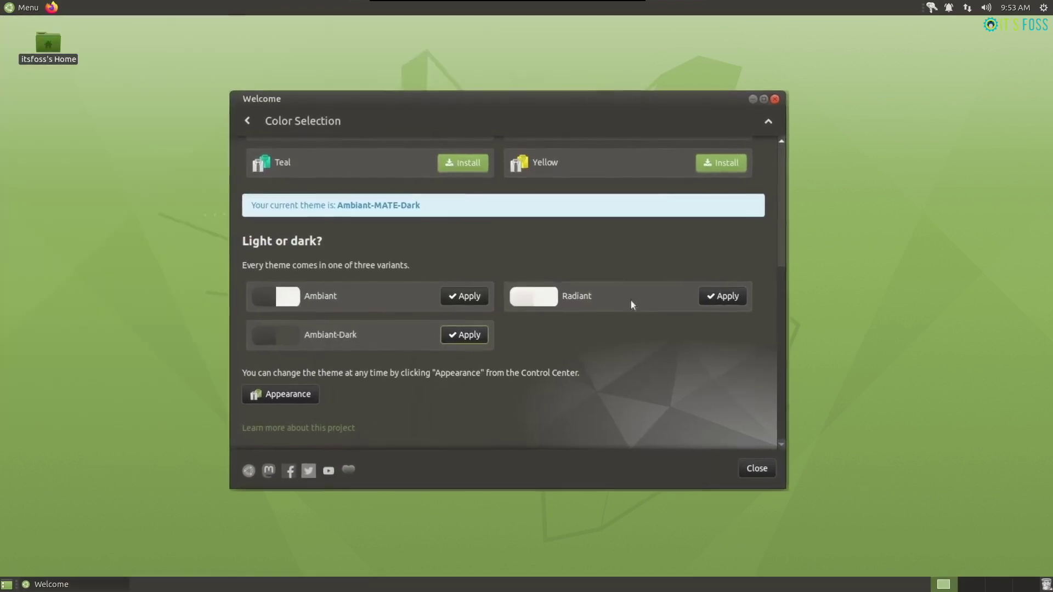
left_click(716, 296)
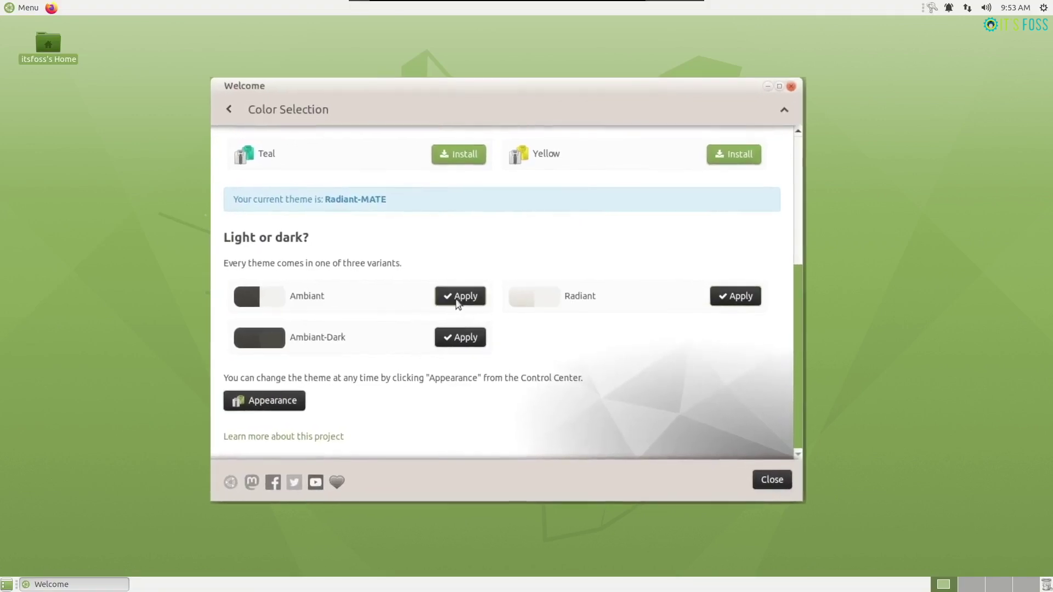
left_click(462, 298)
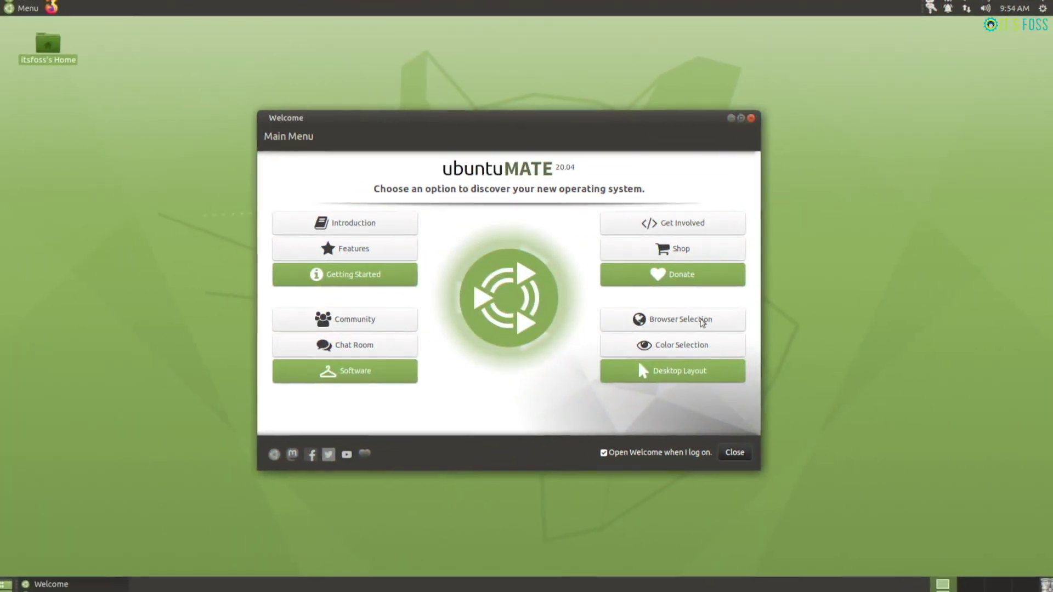
left_click(701, 318)
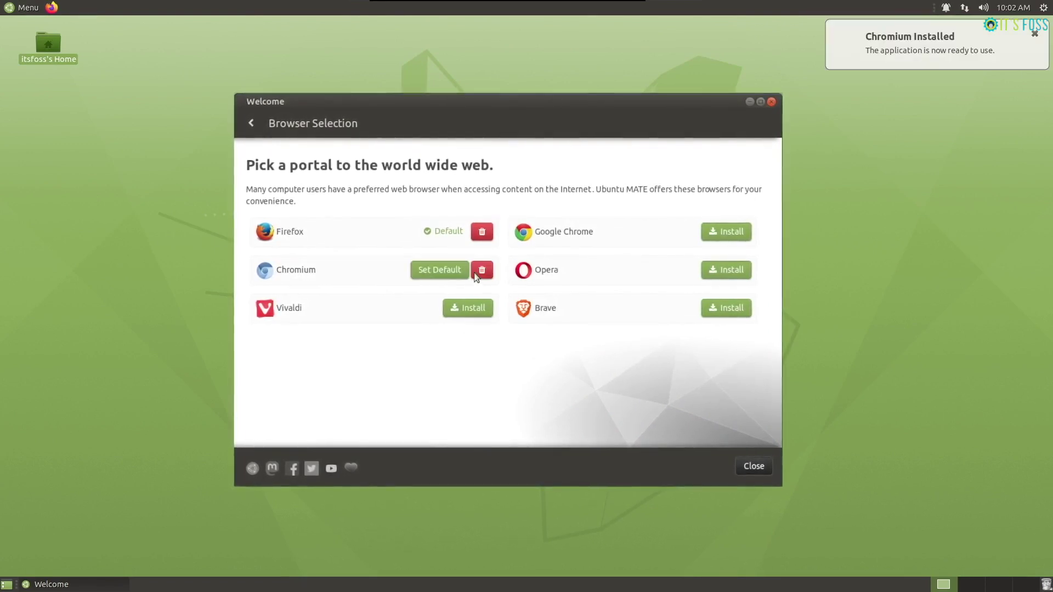
Step: Set Chromium as the default browser, then make Firefox the default again
left_click(442, 277)
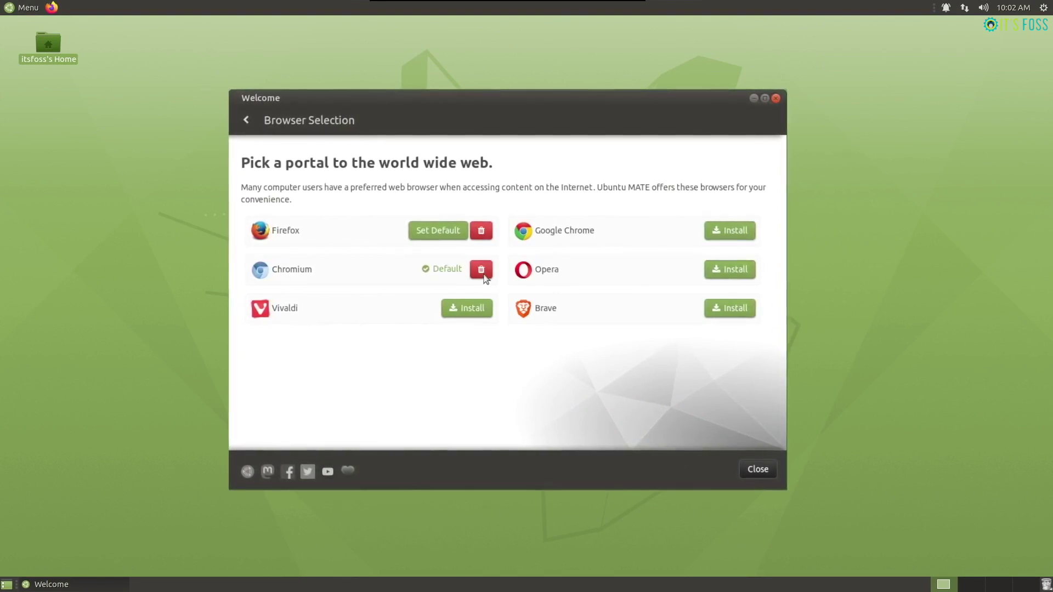
left_click(446, 231)
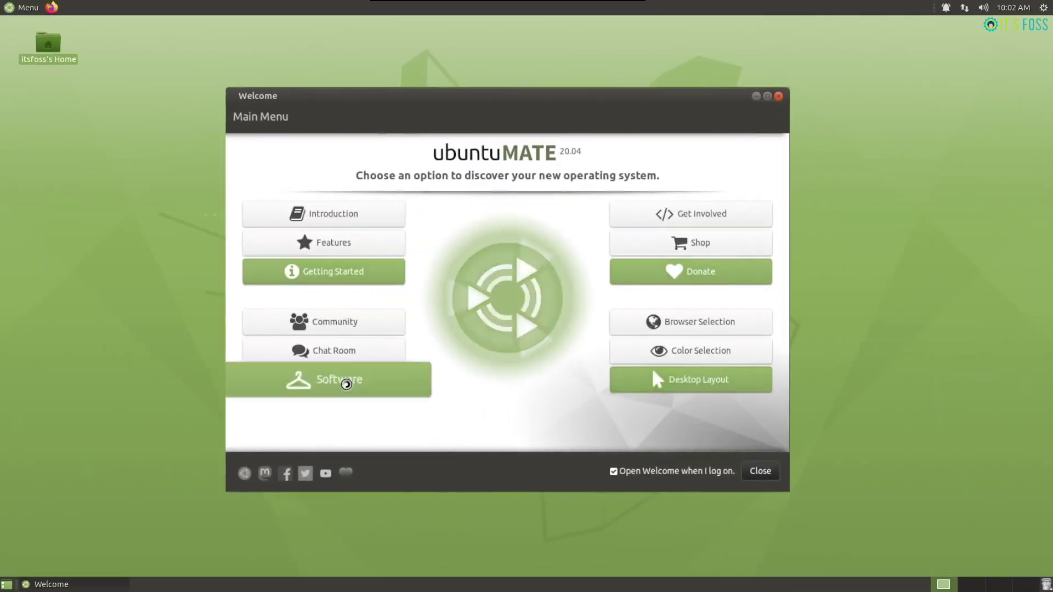
Step: Browse the Accessories software category, expanding the Gnote and GParted details
left_click(352, 375)
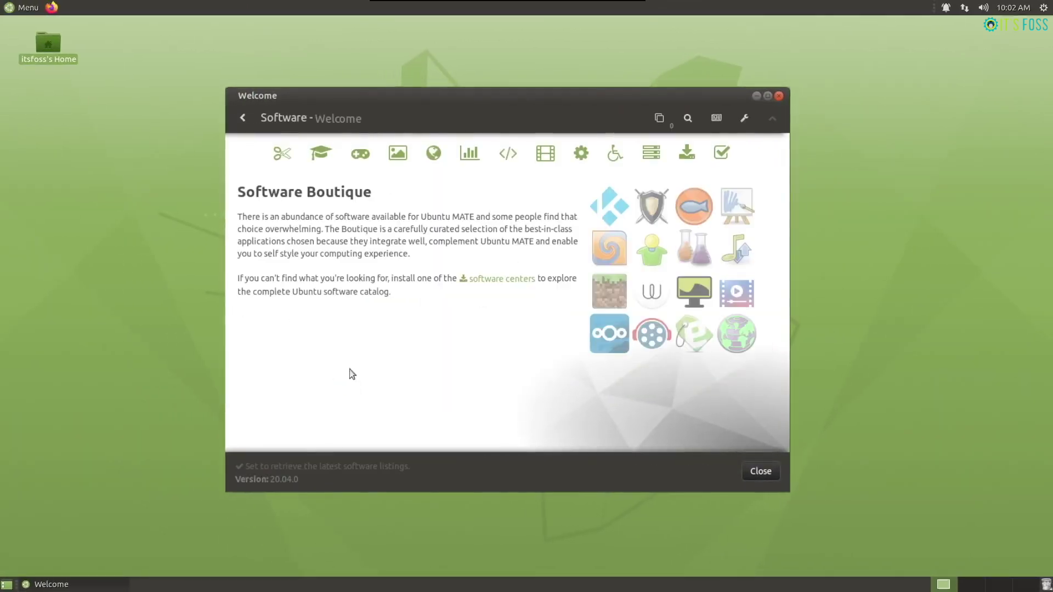
left_click(281, 154)
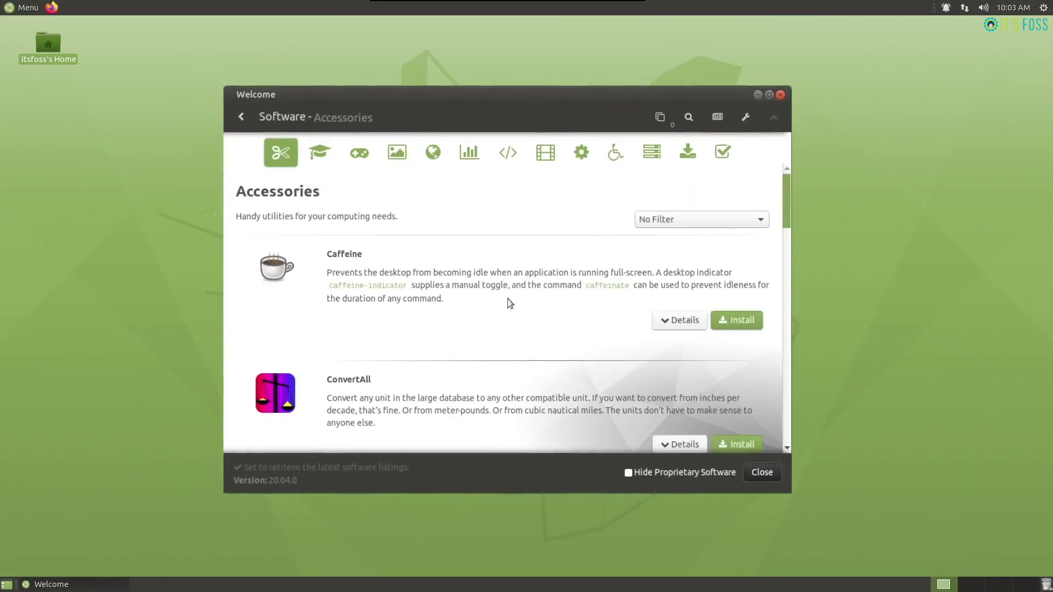
scroll(506, 296, "down", 1)
left_click_drag(790, 204, 784, 359)
left_click(686, 377)
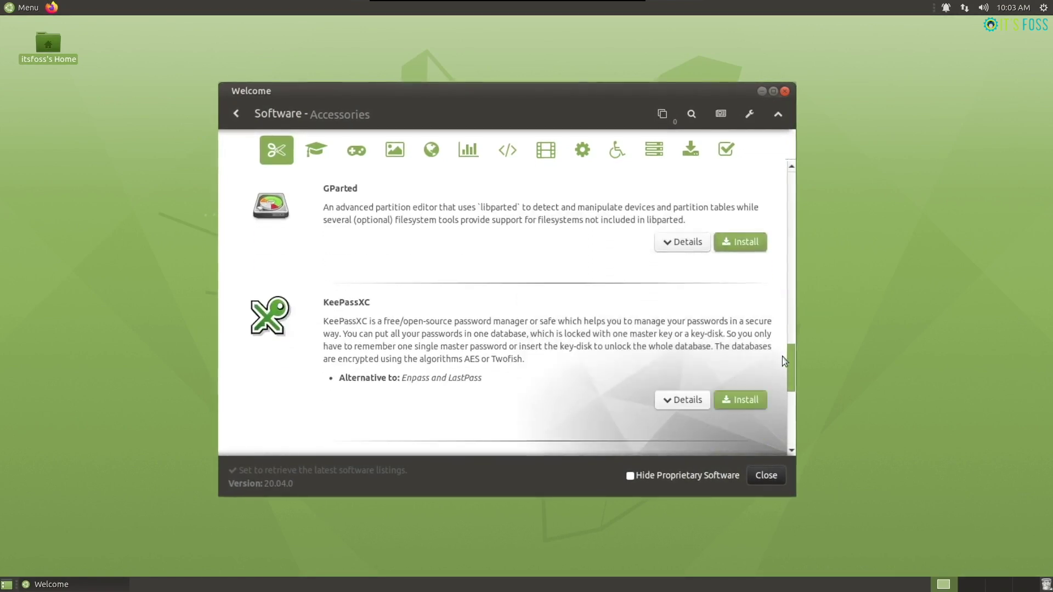
left_click(686, 242)
left_click(779, 115)
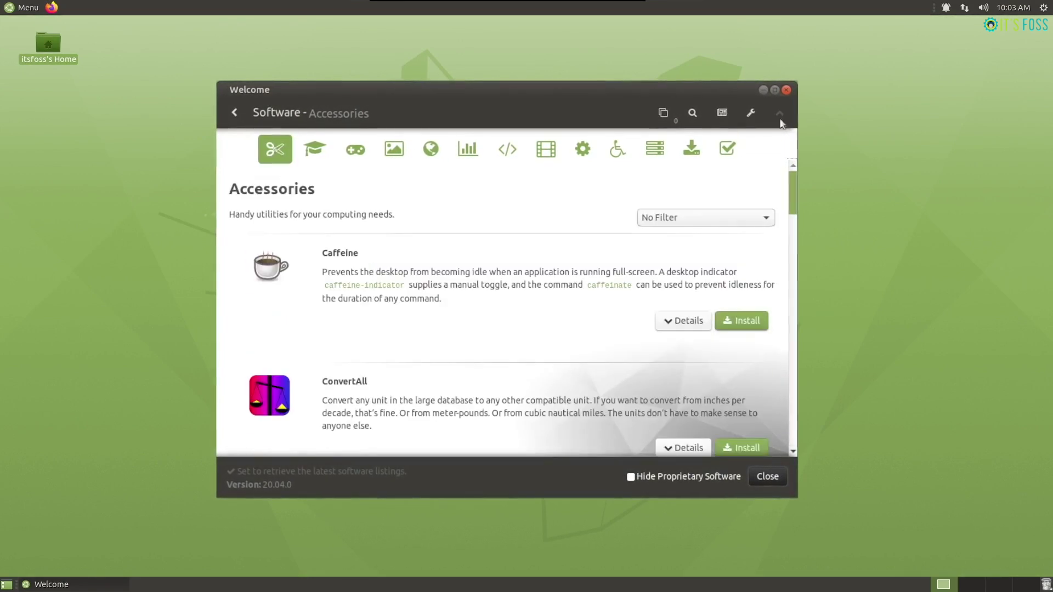
Step: Flip through Education, Games and Office categories, keeping No Filter on Office
left_click(322, 145)
left_click(346, 148)
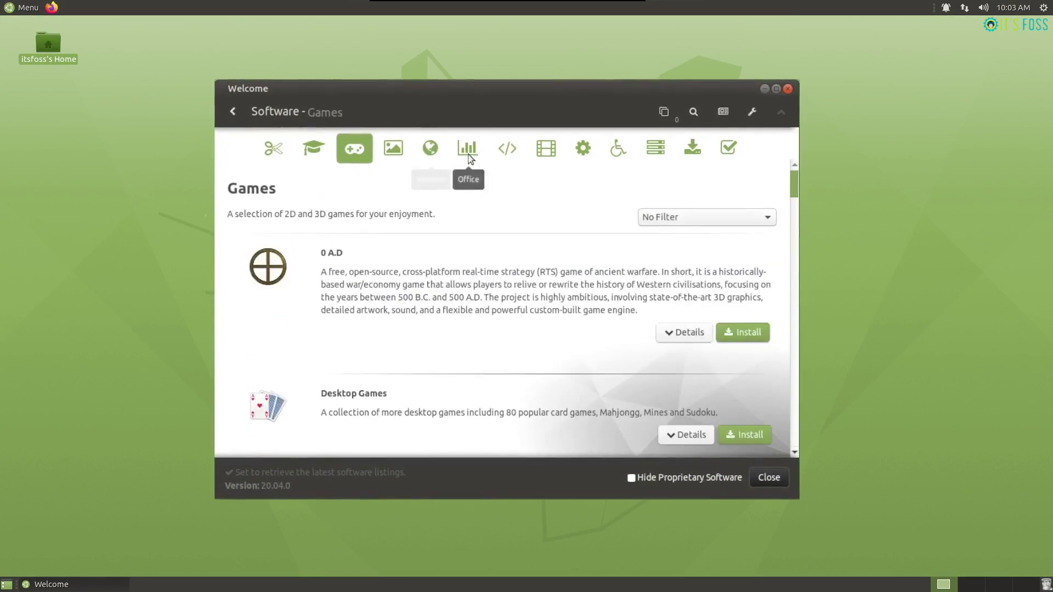
left_click(468, 151)
left_click(740, 218)
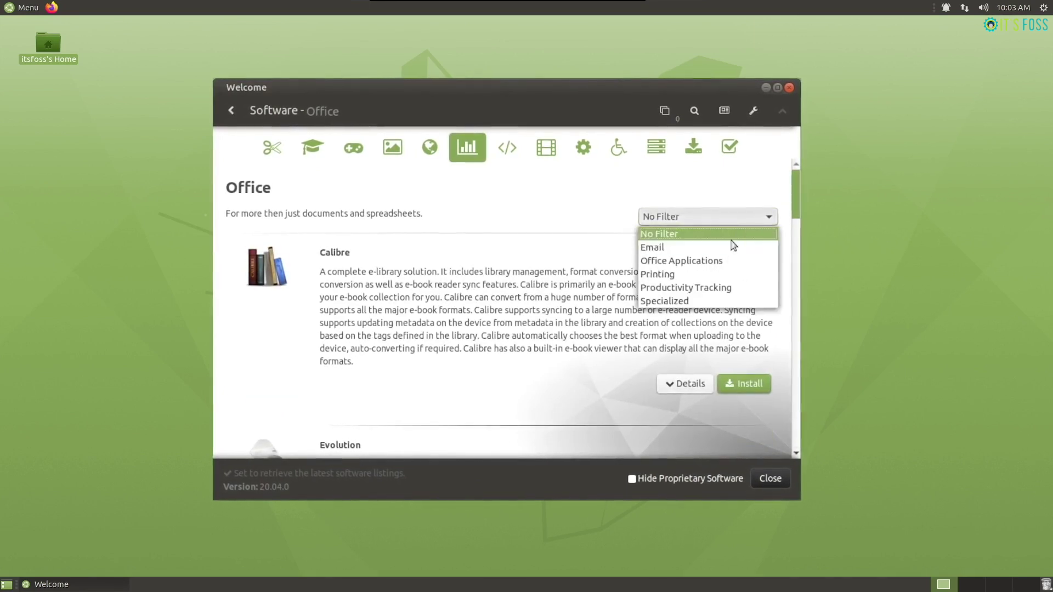
left_click(709, 231)
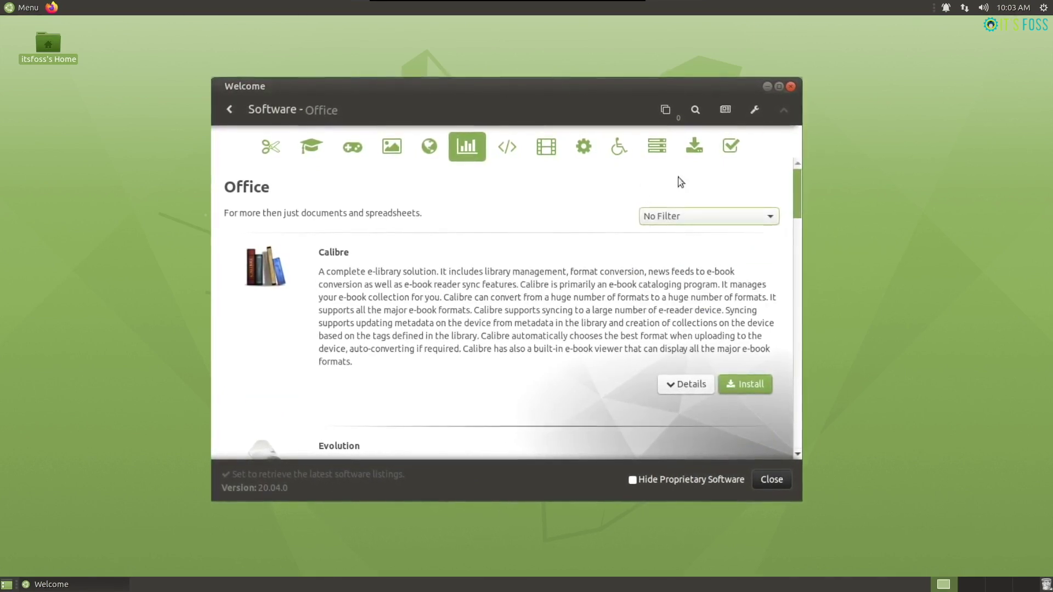
Step: Move through Servers and More Software to the Fixes section for package problems
left_click(657, 145)
left_click(694, 145)
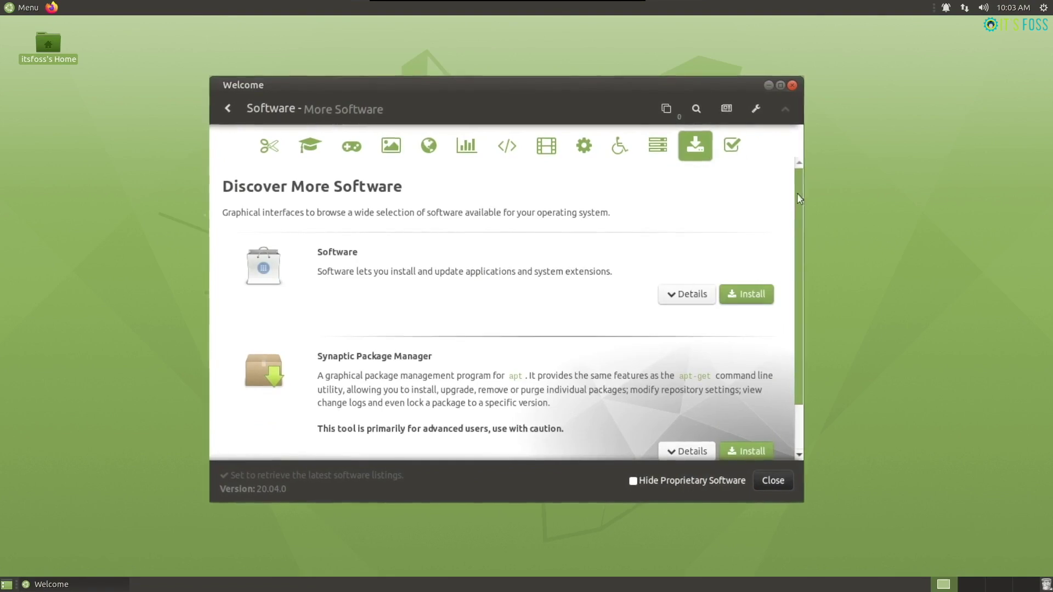
left_click_drag(799, 199, 799, 160)
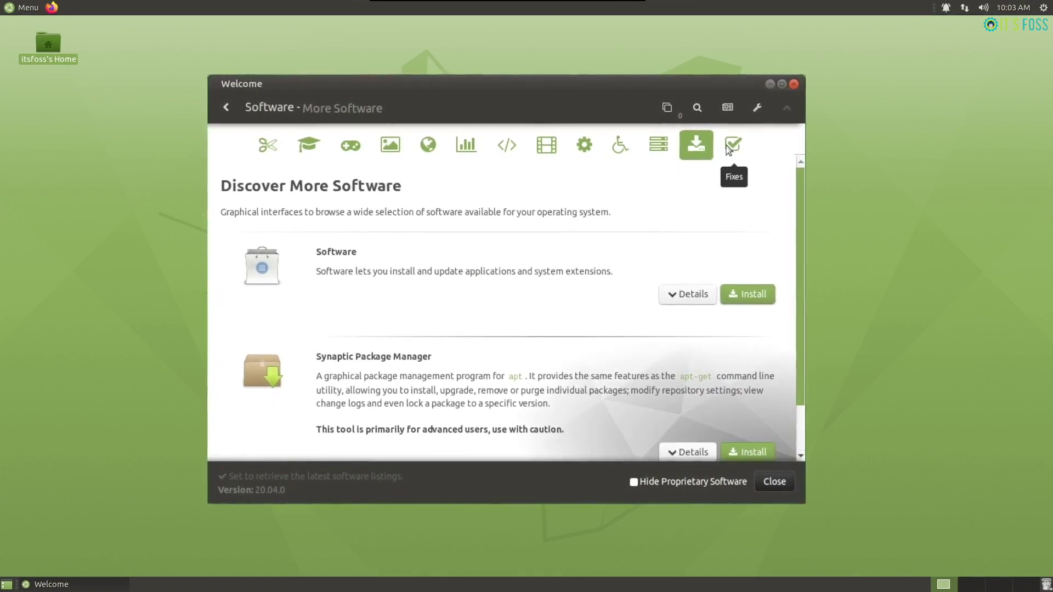
left_click(730, 147)
mouse_move(796, 200)
left_mouse_down()
mouse_move(799, 223)
mouse_move(800, 198)
left_mouse_up()
left_click(760, 107)
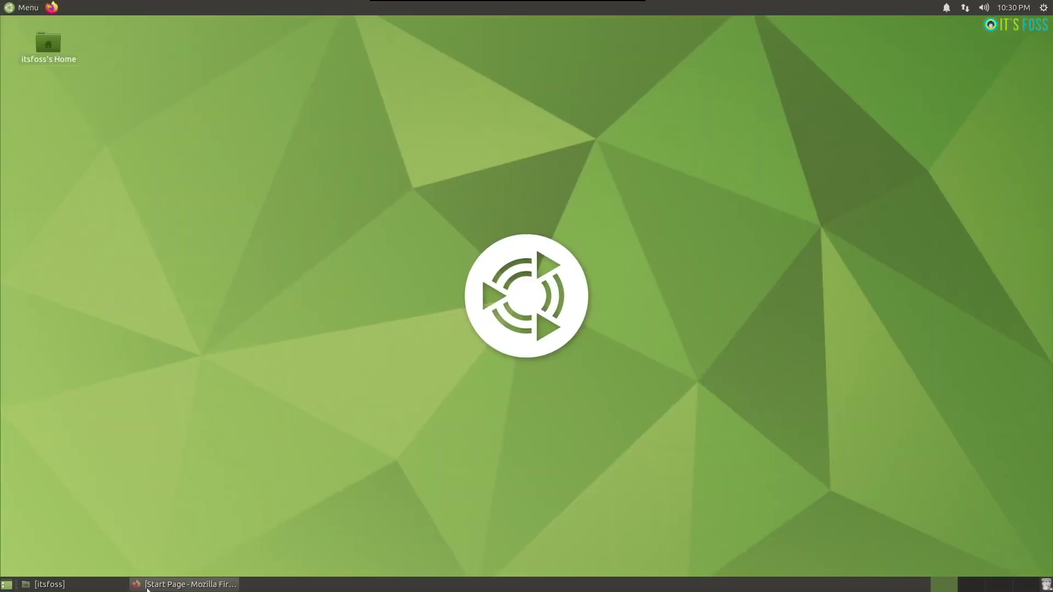
Step: Restore and minimize the Firefox and home folder windows from the taskbar
left_click(158, 585)
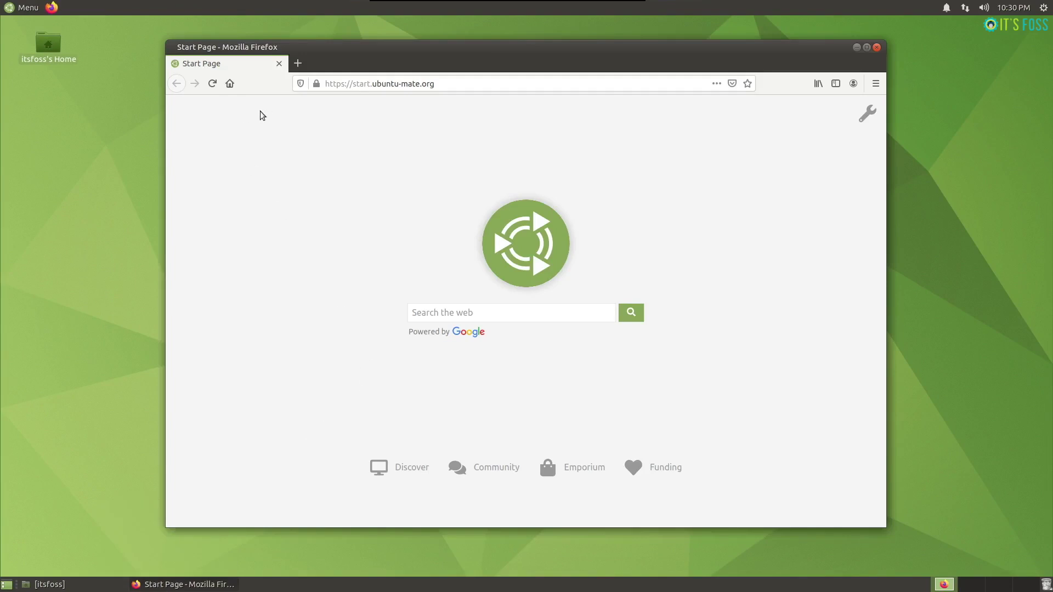
mouse_move(203, 577)
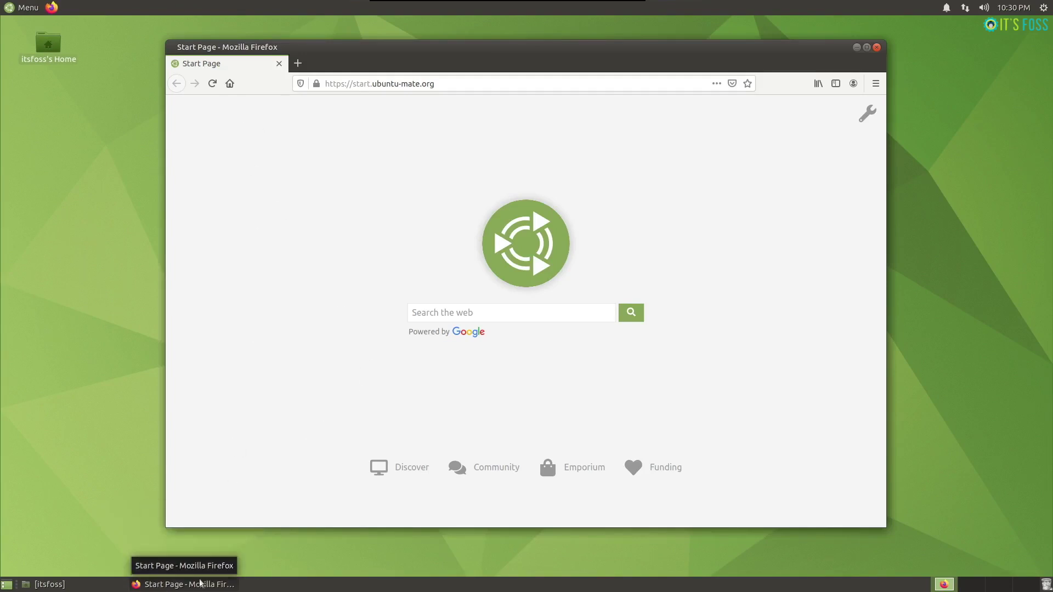
left_click(857, 47)
left_click(71, 584)
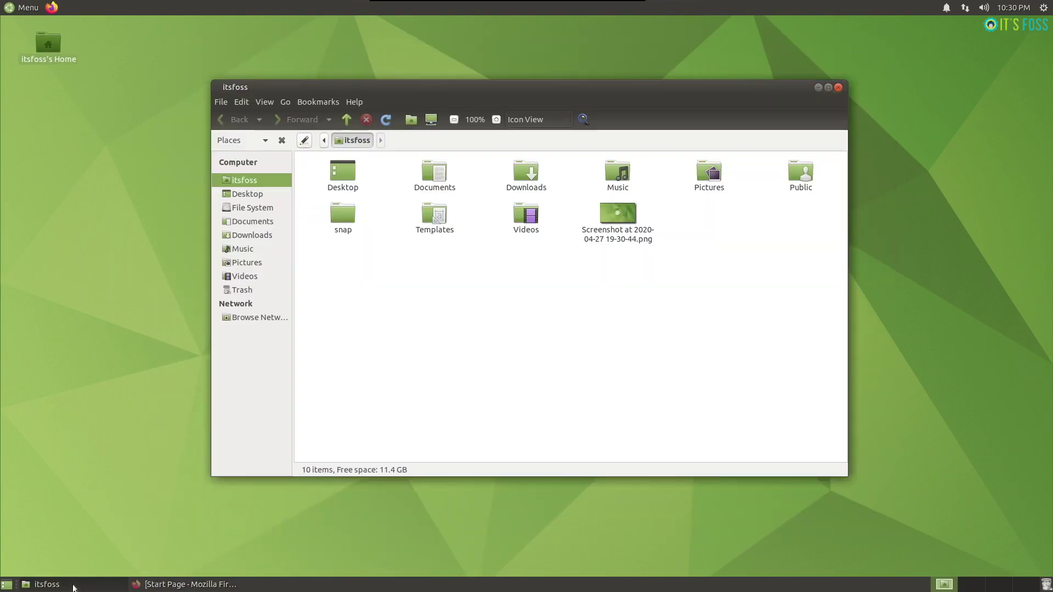
left_click(73, 586)
Step: Bring back the Firefox start page and close it, then restore the home folder
mouse_move(195, 588)
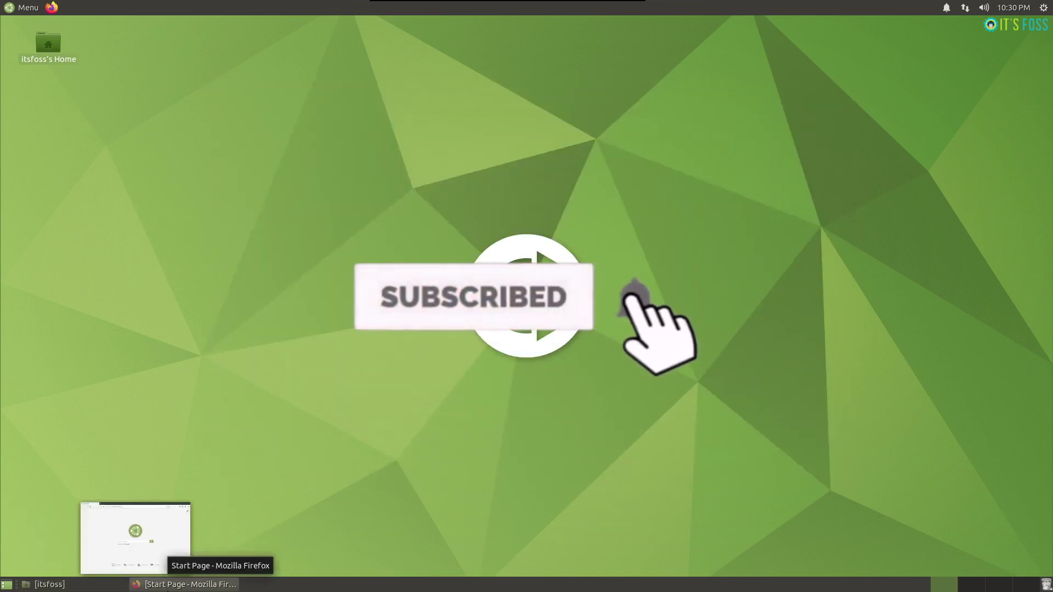
mouse_move(85, 588)
mouse_move(137, 588)
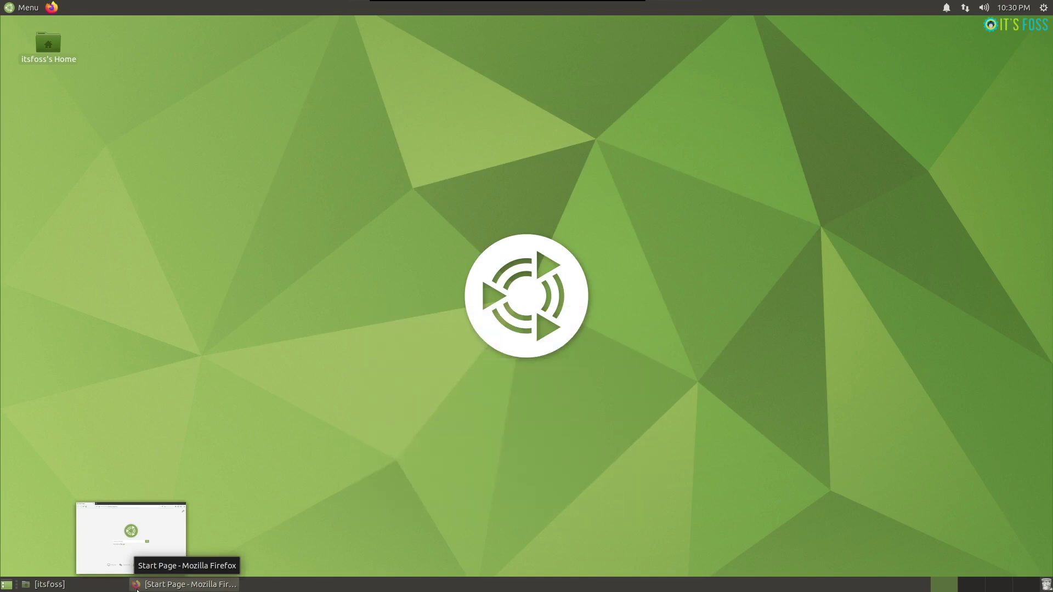
left_click(141, 589)
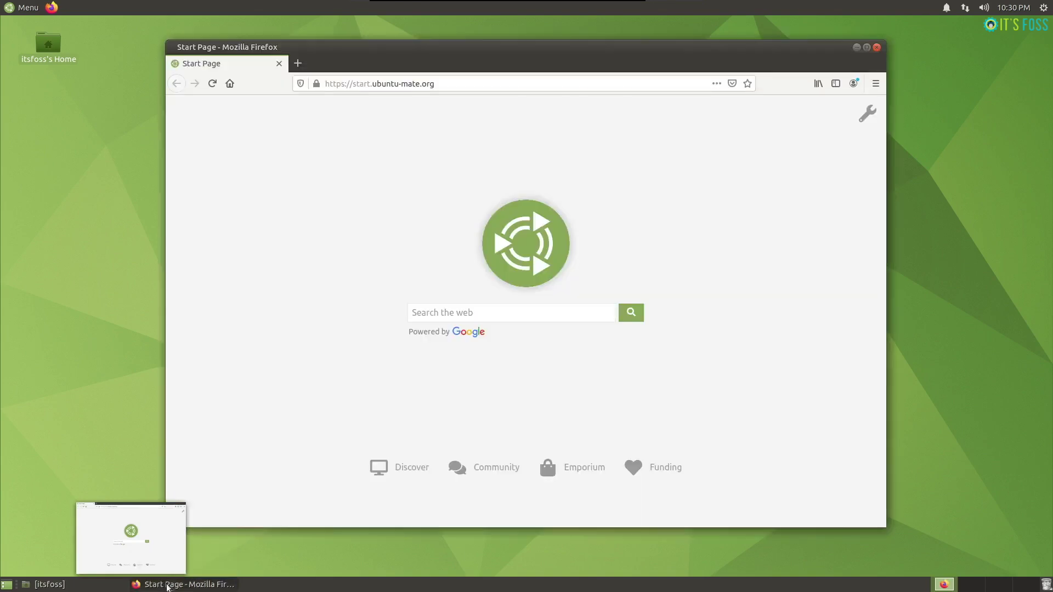
left_click(877, 48)
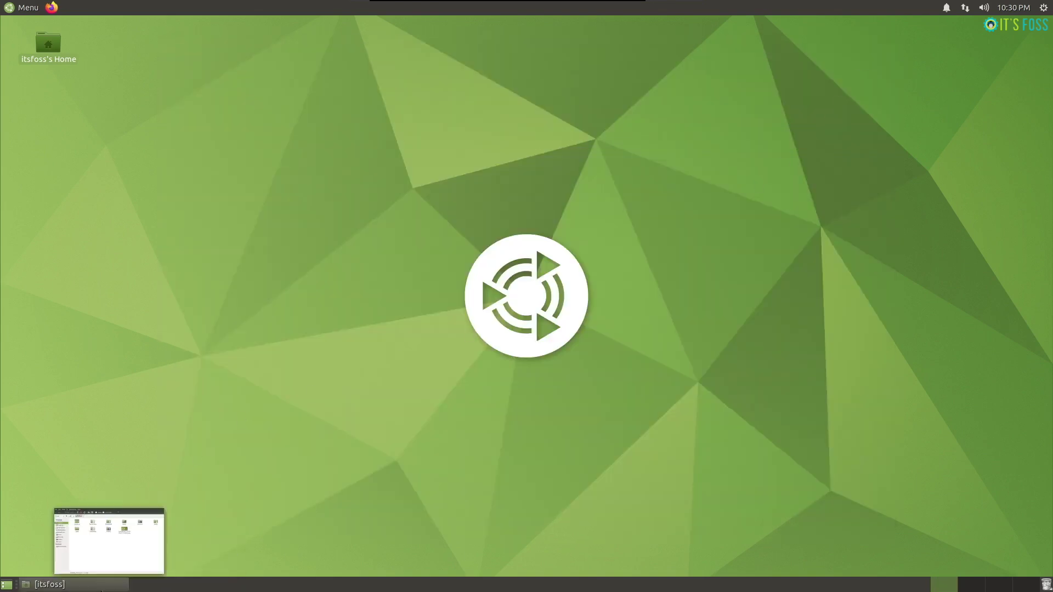
left_click(49, 584)
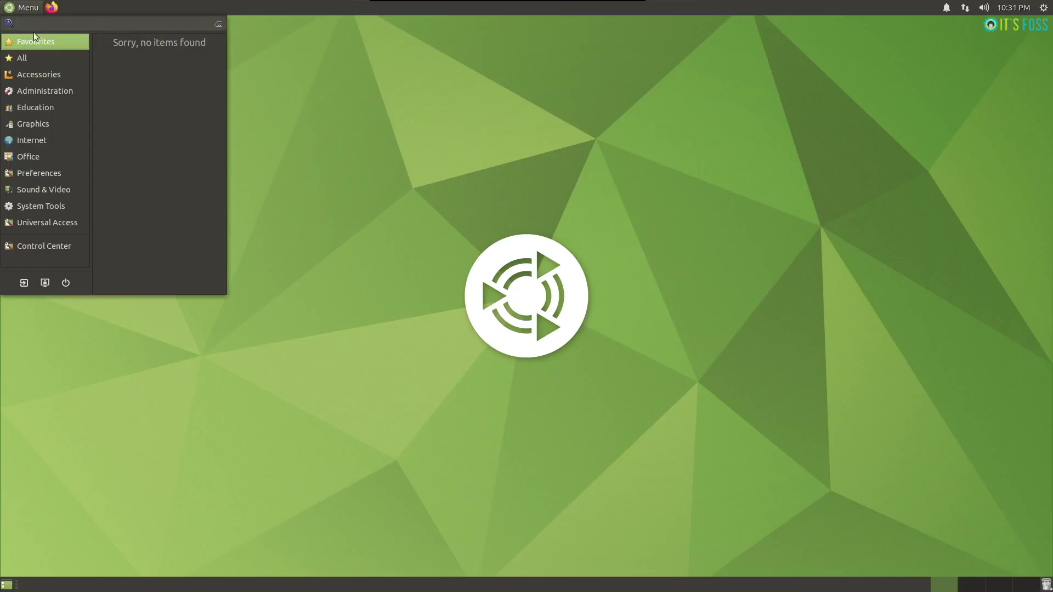
Step: Launch Evolution from the Office category of the application menu
mouse_move(49, 72)
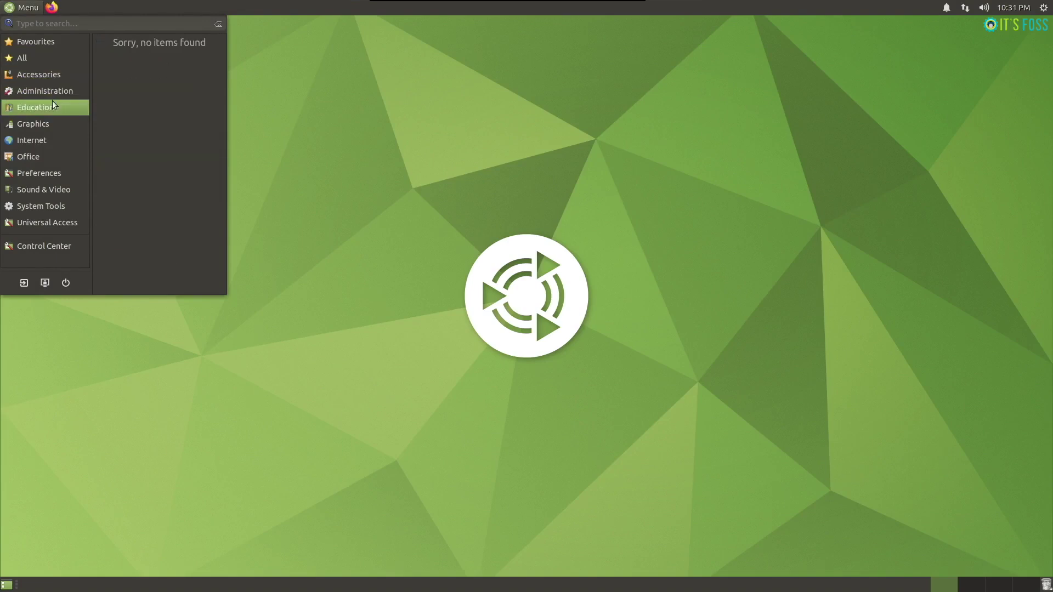
mouse_move(53, 120)
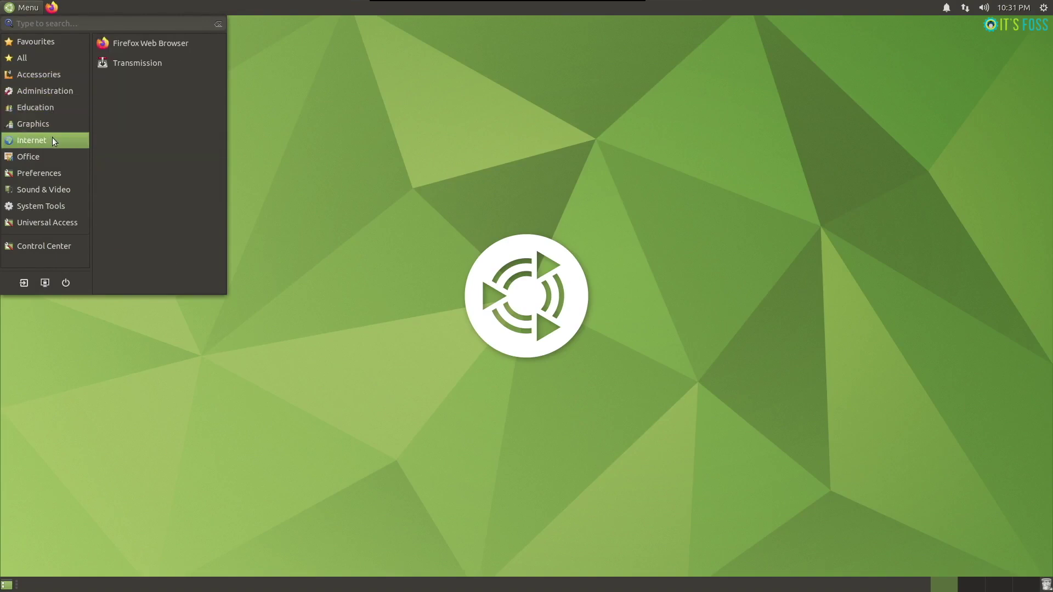
mouse_move(54, 151)
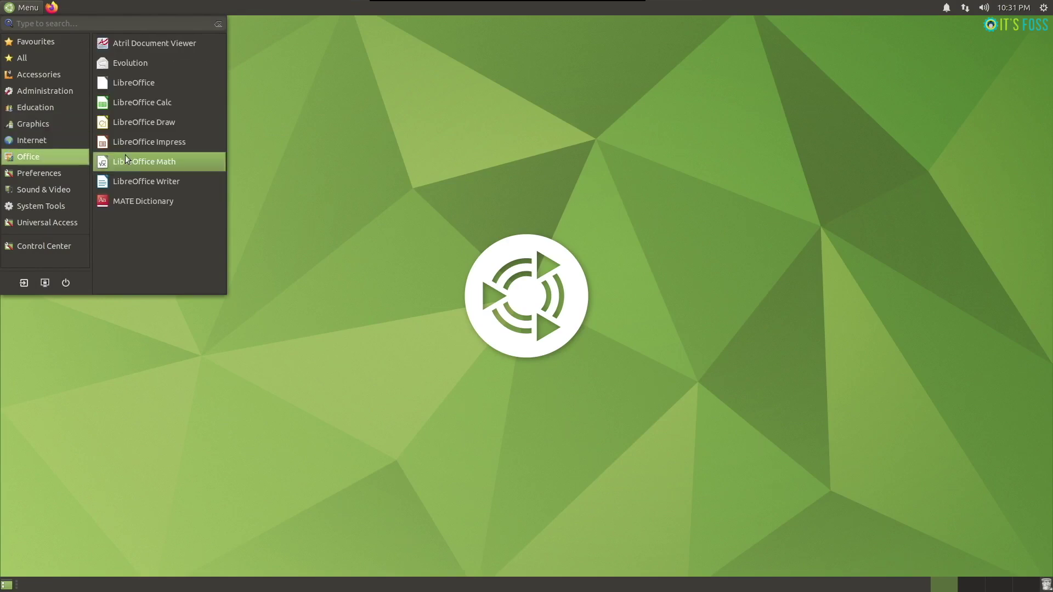
left_click(189, 64)
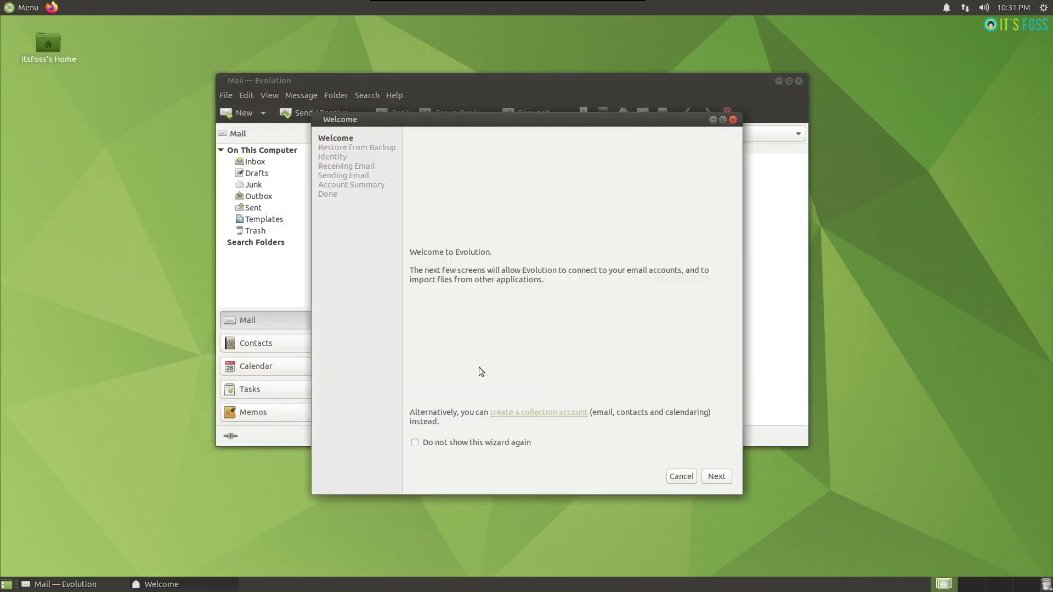
Step: Cancel Evolution's Welcome wizard and look through the mail window's menus
left_click(694, 481)
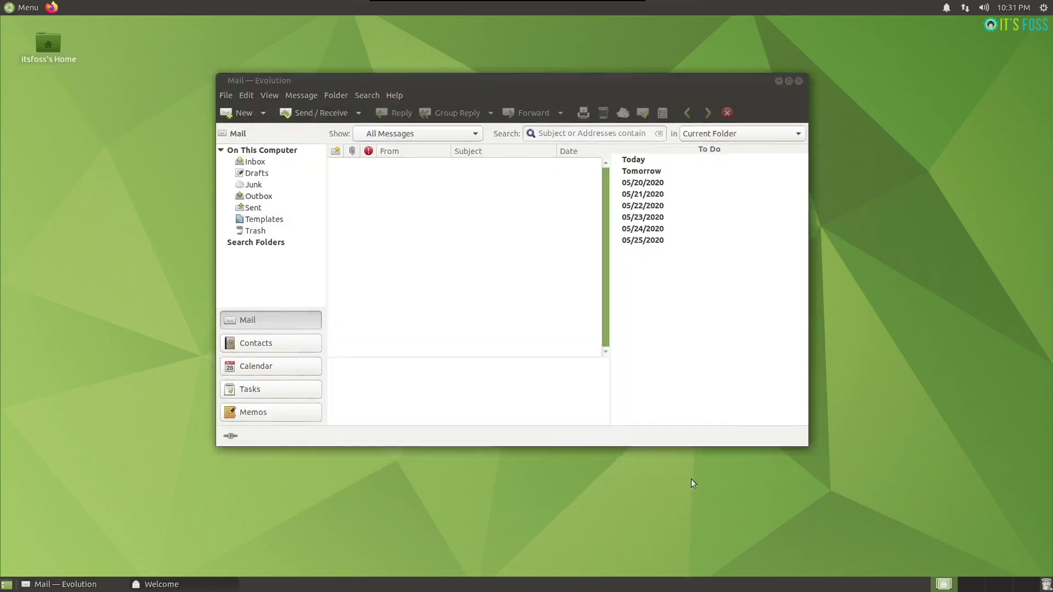
left_click(226, 96)
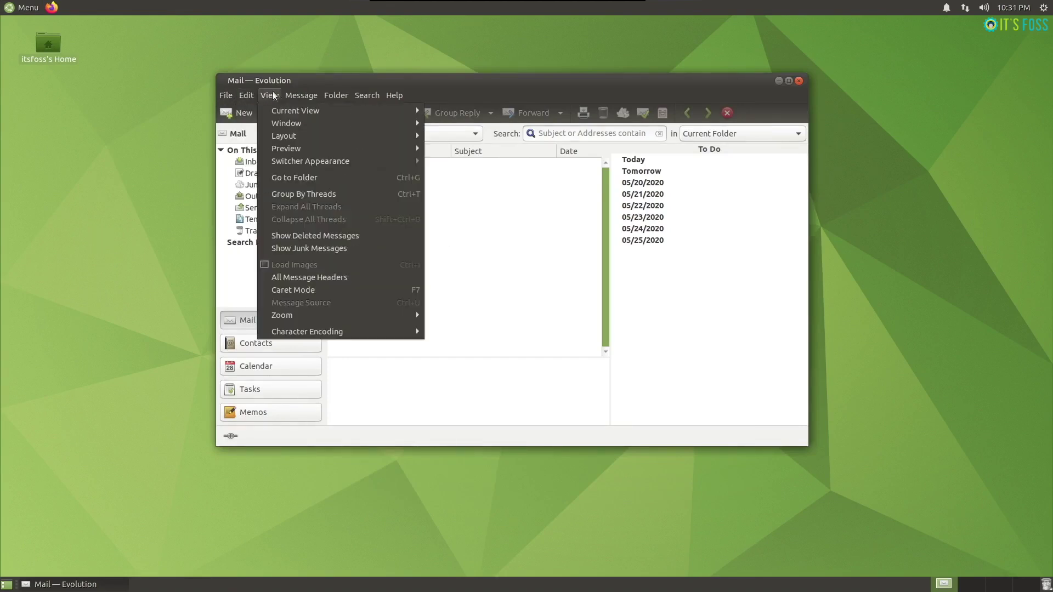
mouse_move(293, 97)
mouse_move(387, 97)
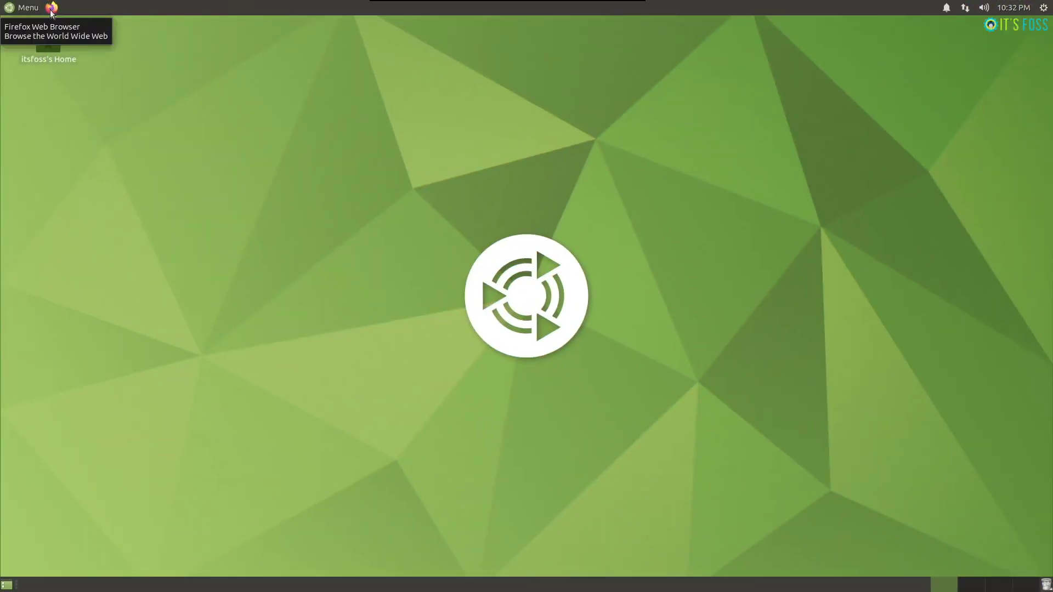
Step: Launch Firefox and load itsfoss.com by entering 'its' in the address bar
left_click(51, 9)
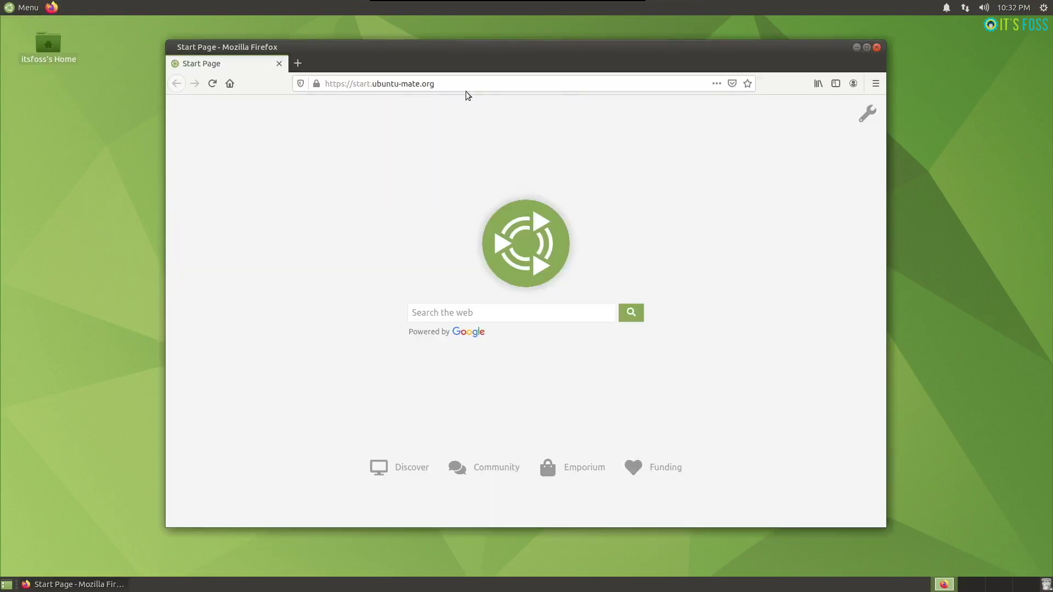
left_click(472, 84)
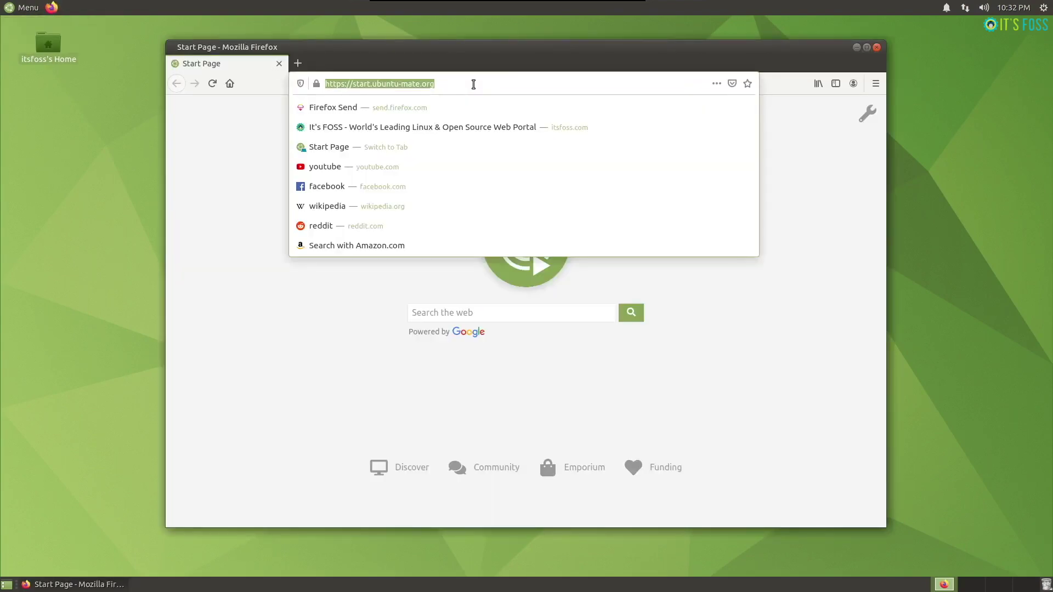
type("its")
key("Return")
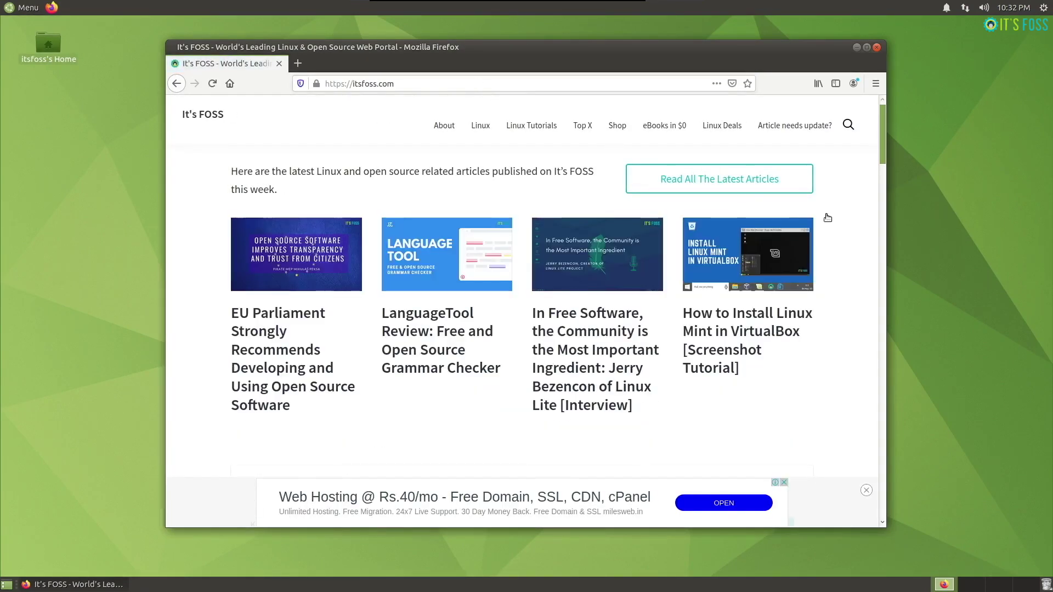
Step: Show the About Mozilla Firefox window from the main menu's Help options
left_click(876, 84)
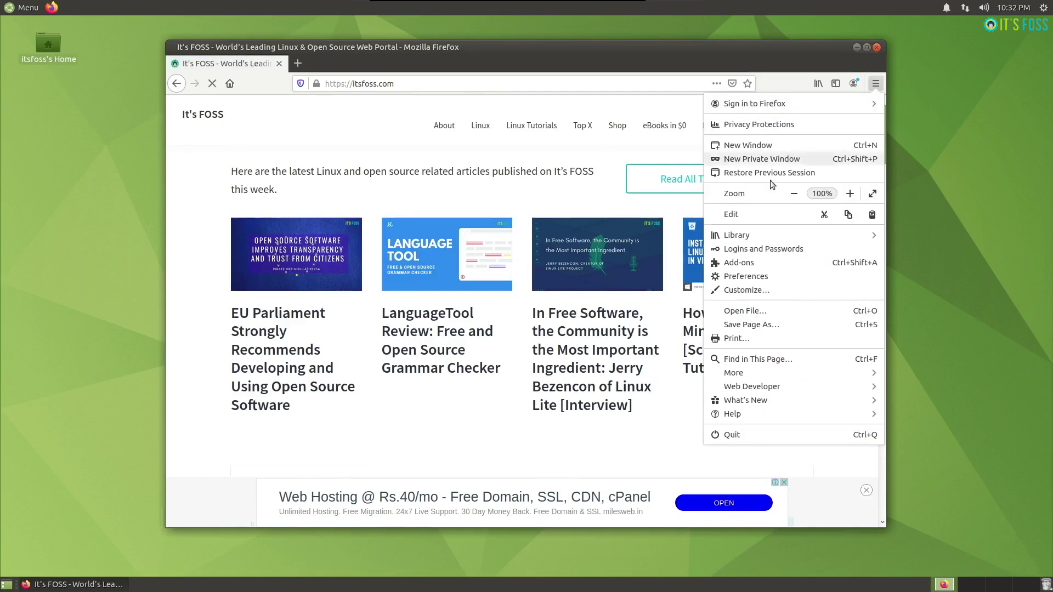
left_click(778, 415)
left_click(767, 236)
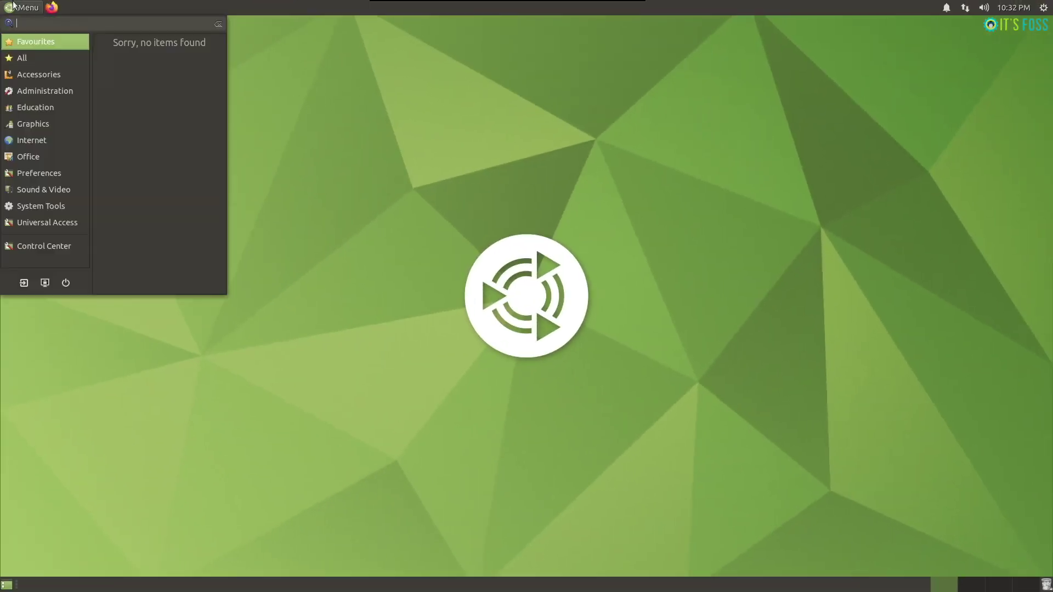
Step: Show the menu's Universal Access category listing Magnus, Onboard and Screen Reader
mouse_move(45, 157)
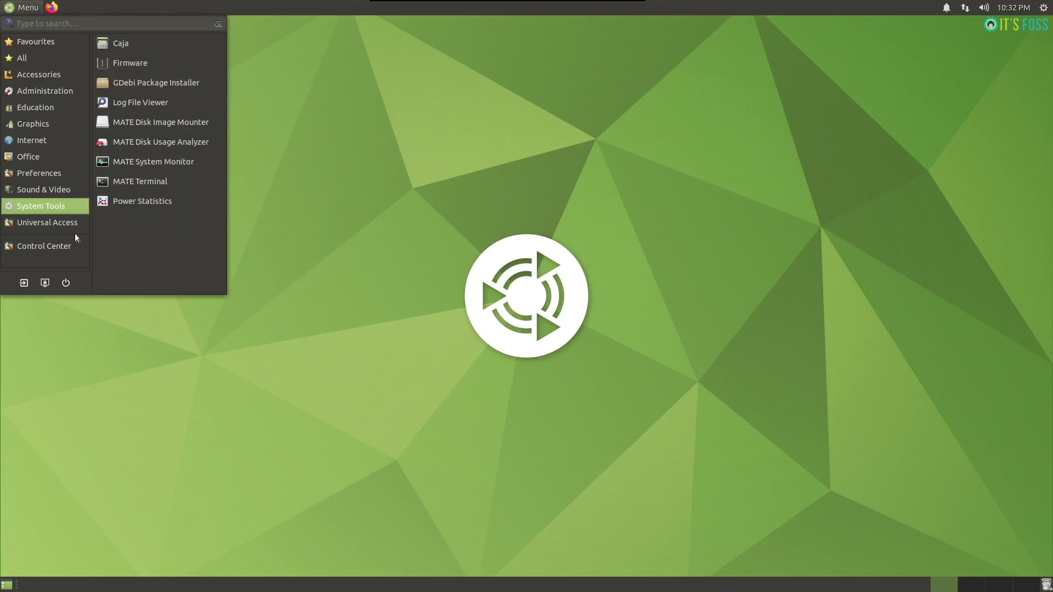
mouse_move(61, 221)
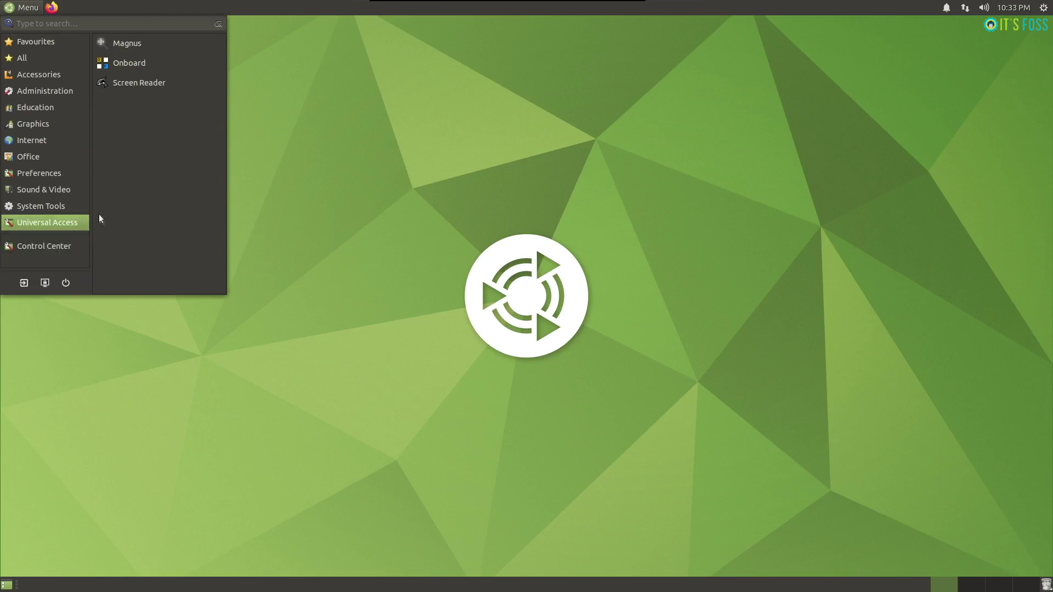
Step: Launch Magnus and open the Home folder, moving its window to the right
left_click(152, 47)
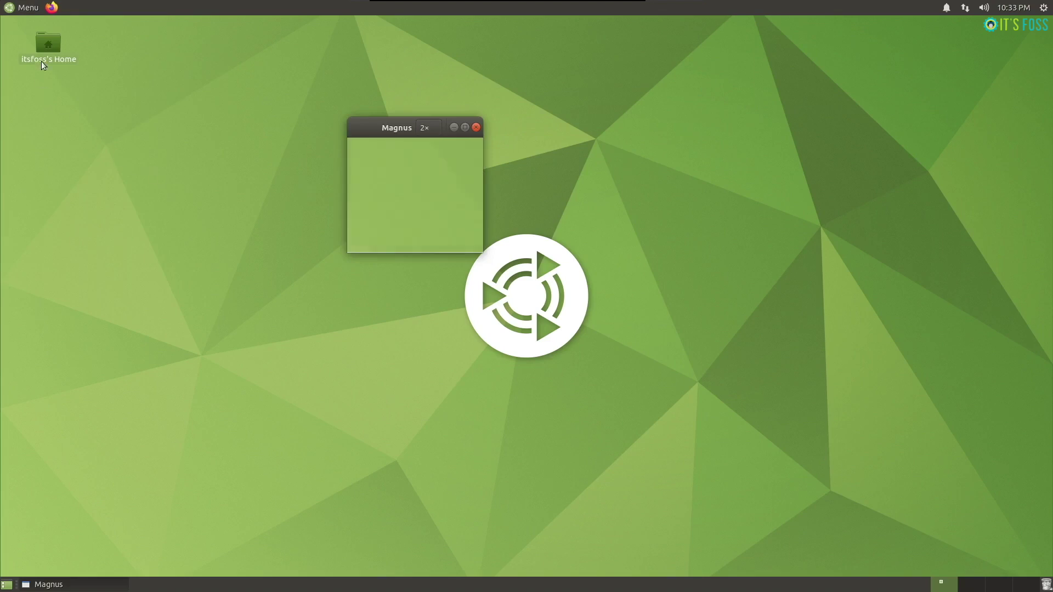
double_click(45, 43)
left_click_drag(380, 33, 874, 103)
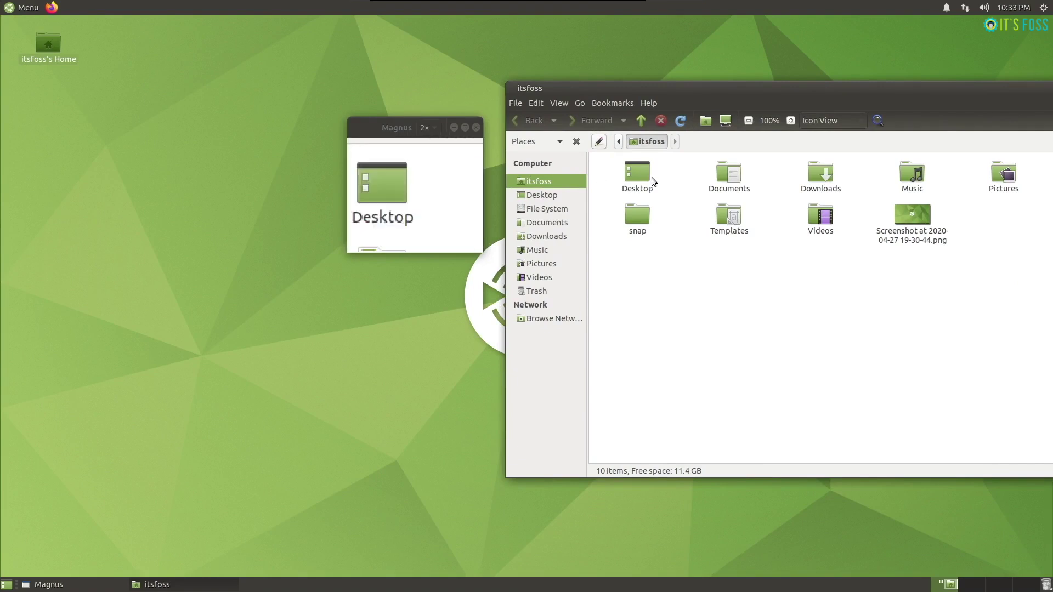
Step: Keep Magnus magnification at 2×, then bring up the system session menu
left_click(433, 128)
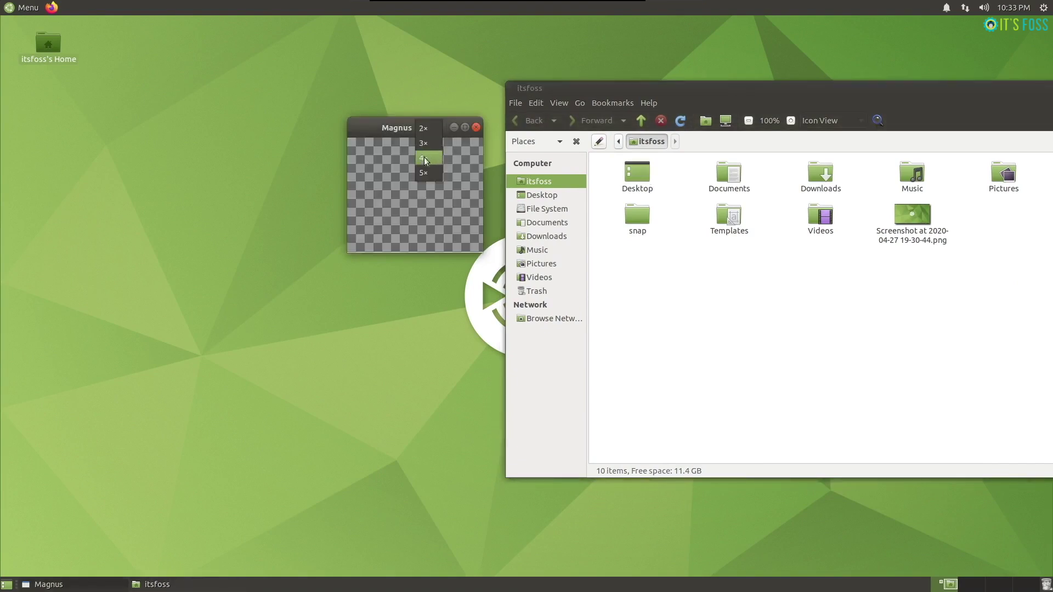
left_click(404, 124)
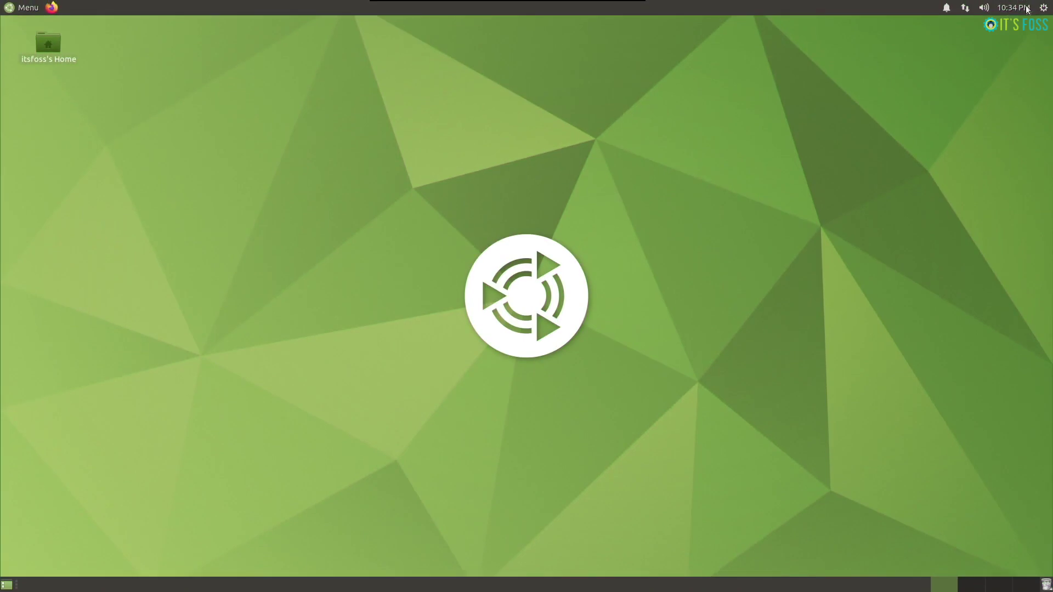
left_click(1044, 8)
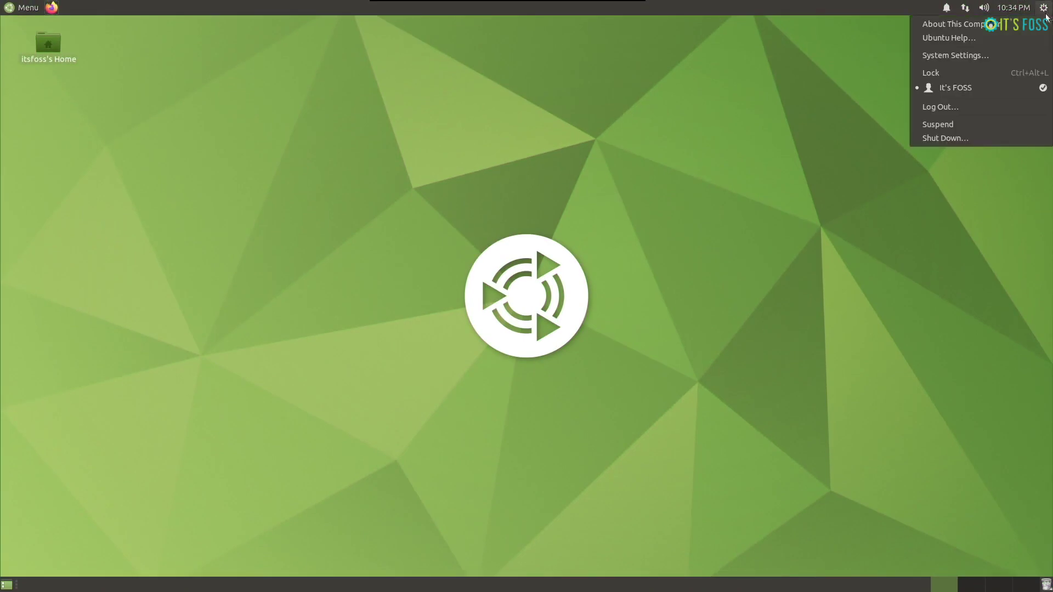
Step: Change the time zone to Asia/Kolkata by picking India on the Time And Date map
left_click(1018, 57)
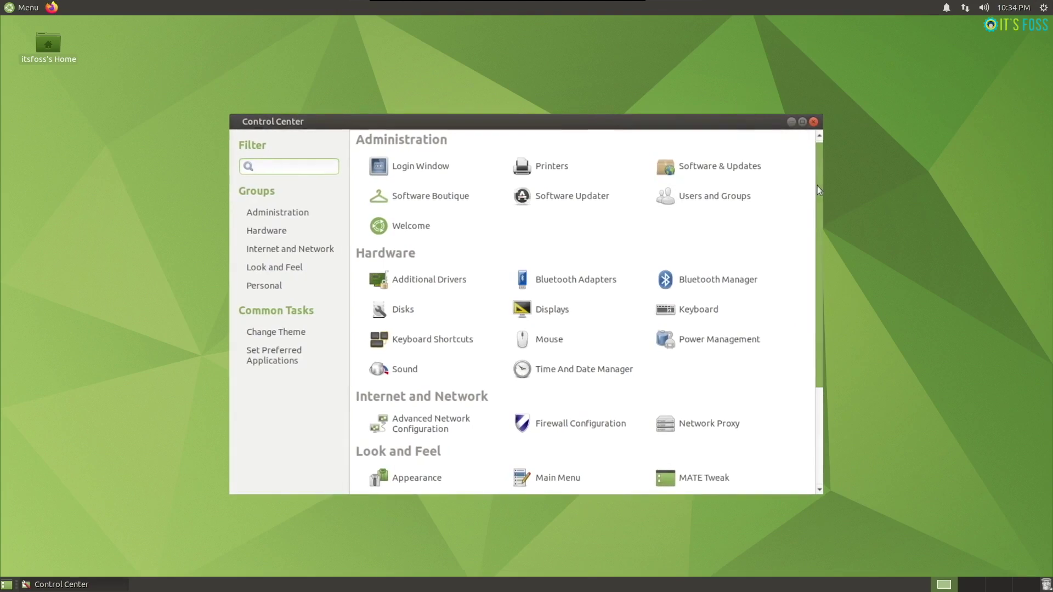
scroll(819, 214, "down", 2)
scroll(812, 247, "down", 3)
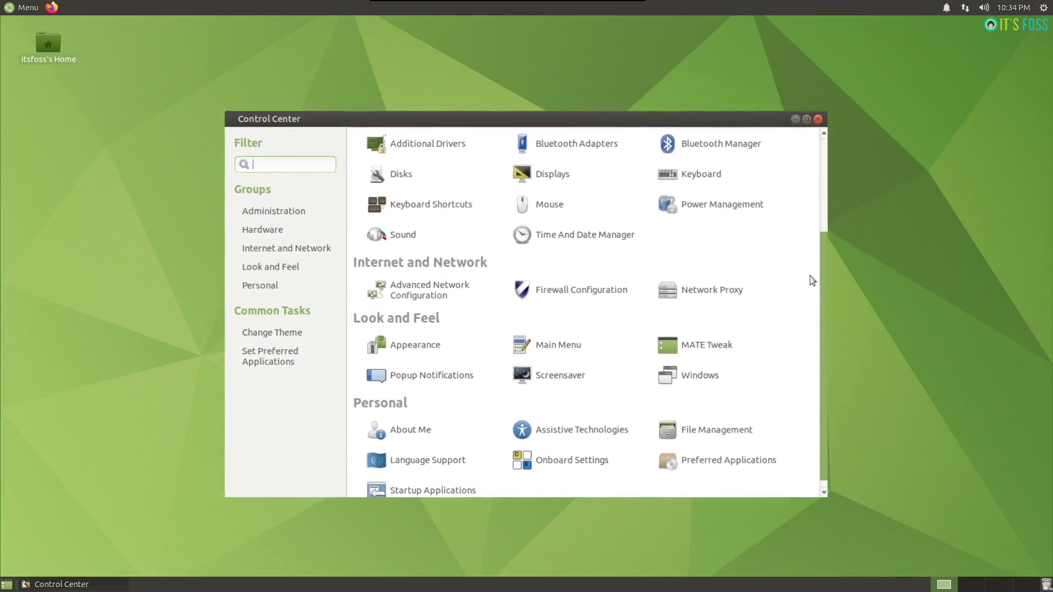
left_click(603, 238)
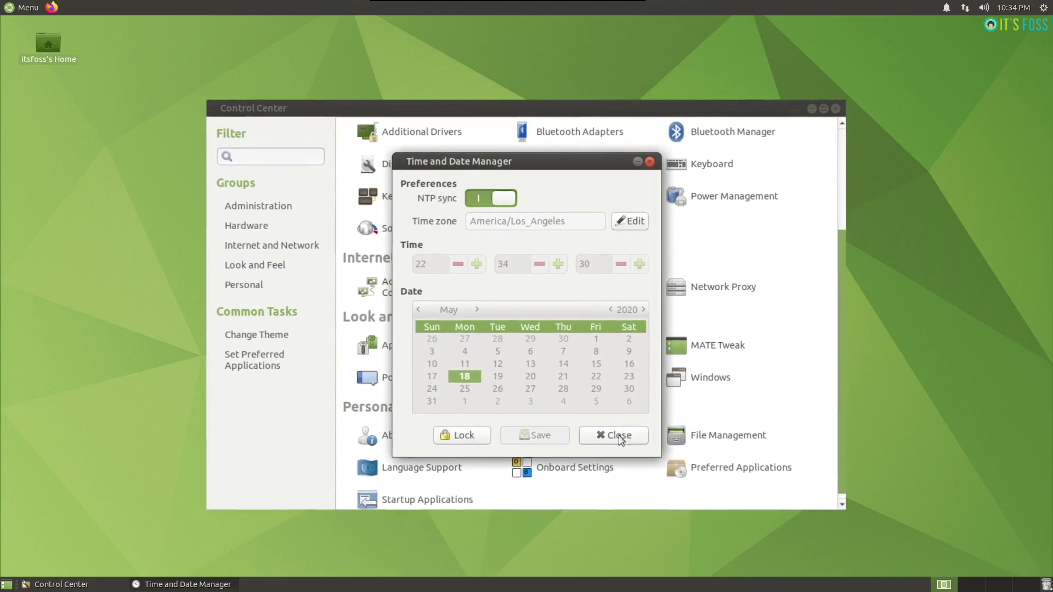
left_click(627, 225)
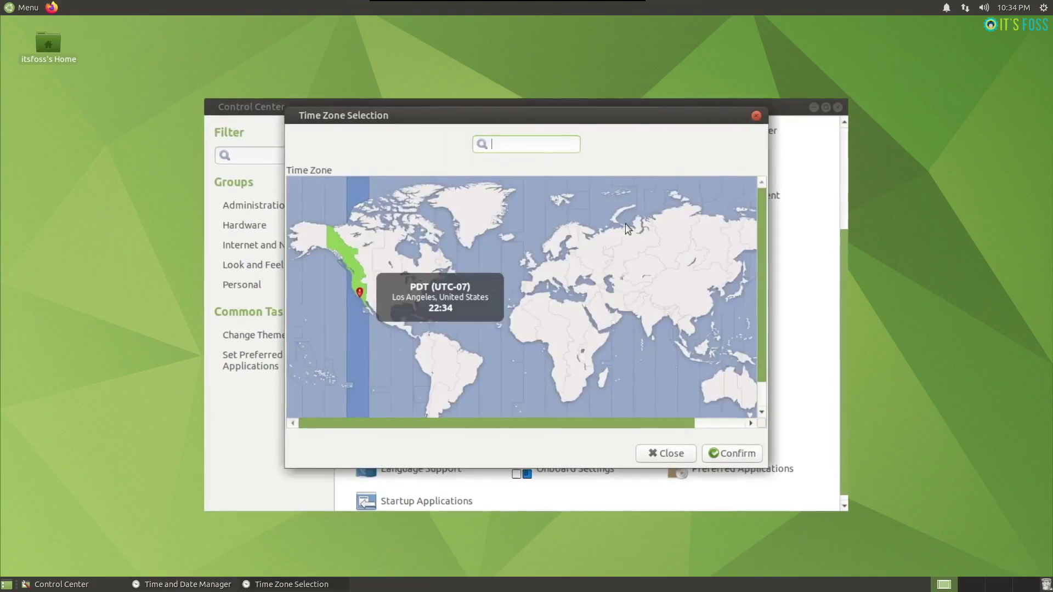
left_click(661, 313)
left_click(730, 455)
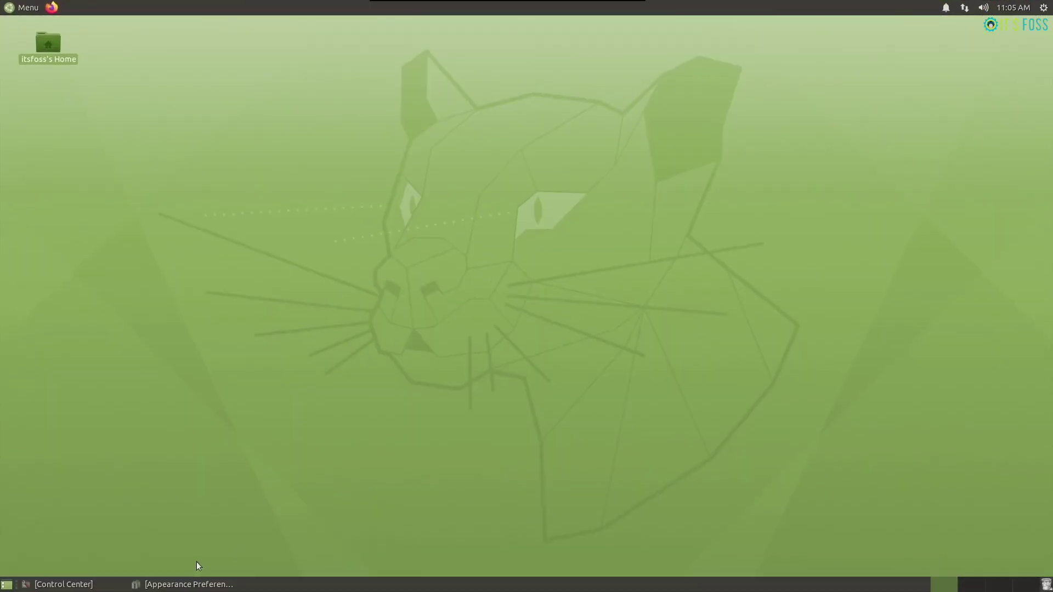
Step: Restore Appearance Preferences, view its Fonts and Interface tabs, then close it
left_click(187, 584)
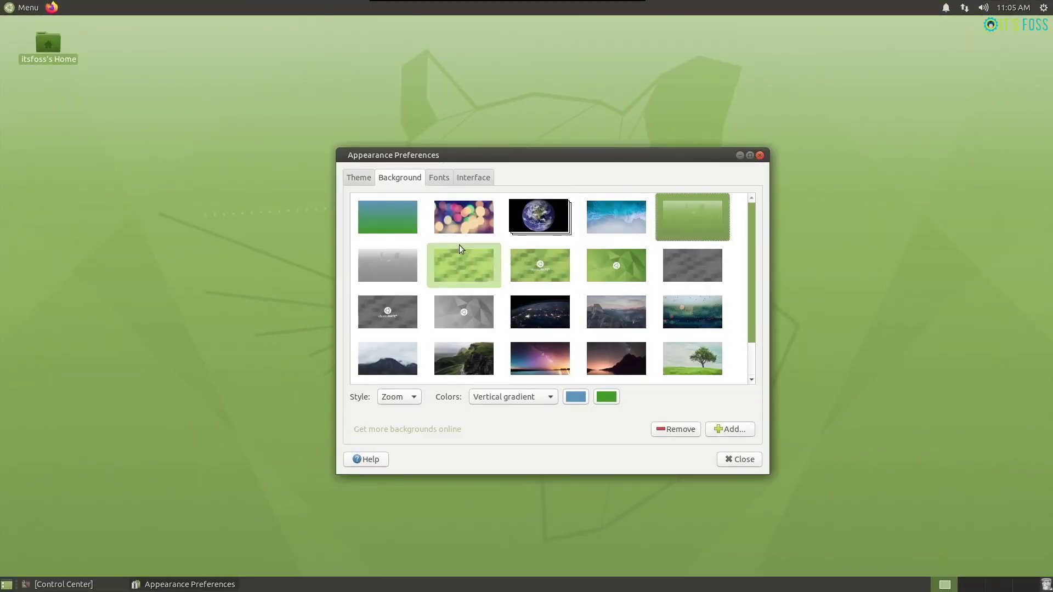
left_click(444, 177)
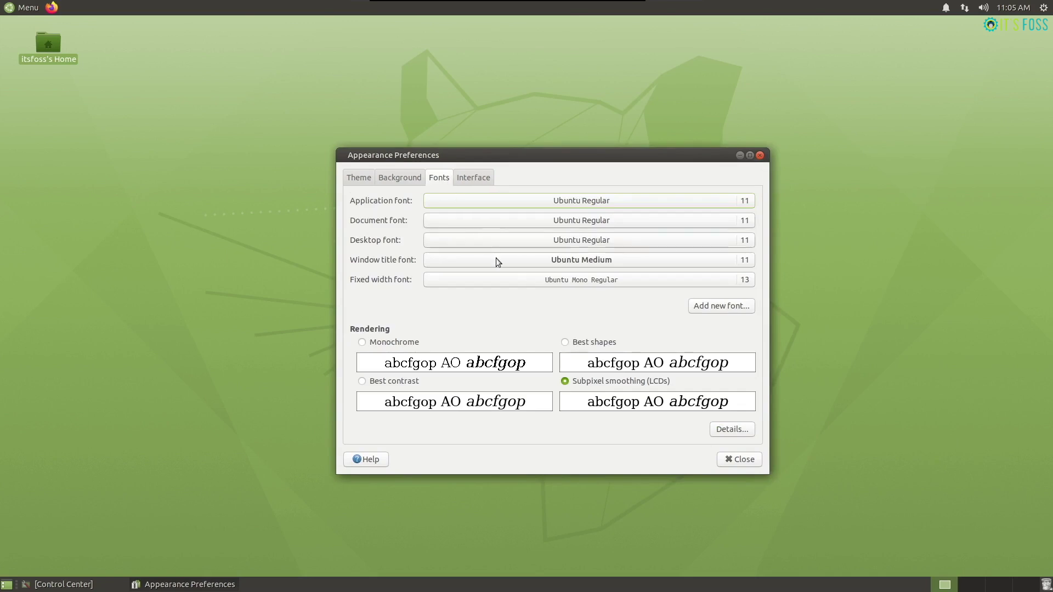
left_click(481, 182)
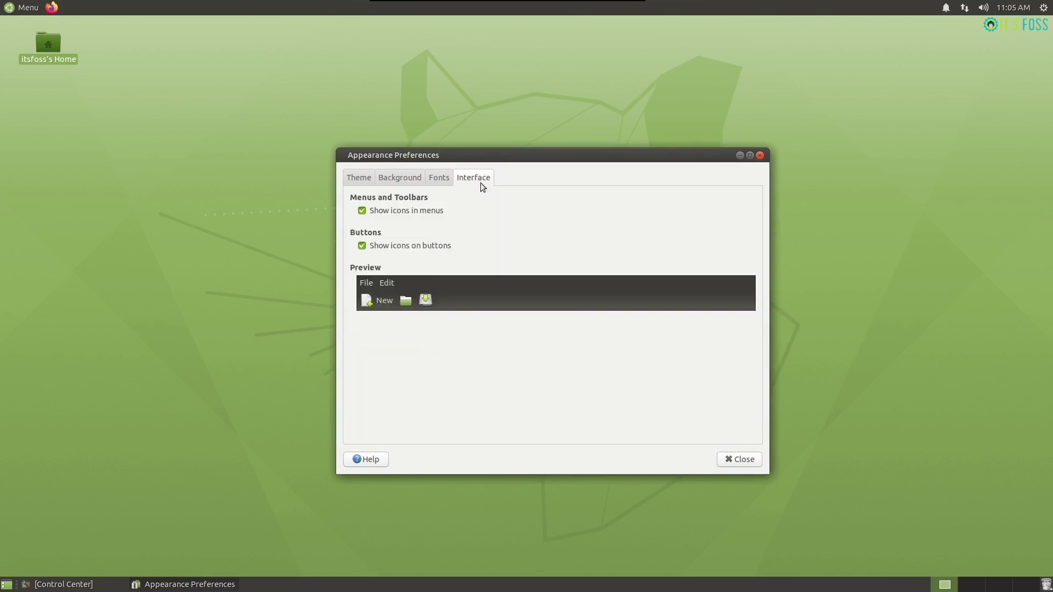
left_click(721, 460)
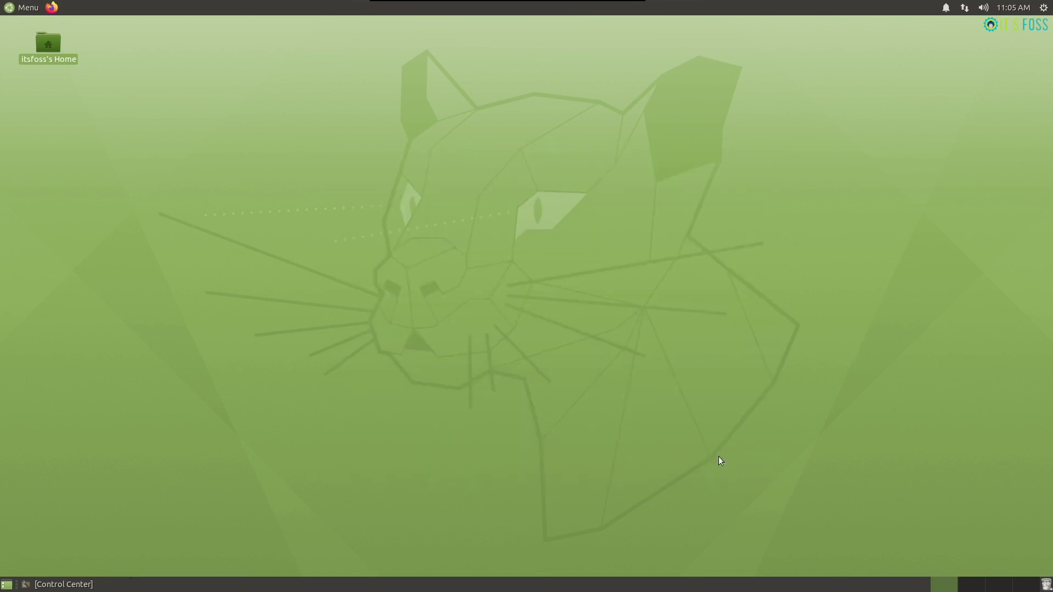
Step: Open MATE Tweak from Control Center, view Panel and Windows, keeping HiDPI scaling on Auto-detect
left_click(70, 587)
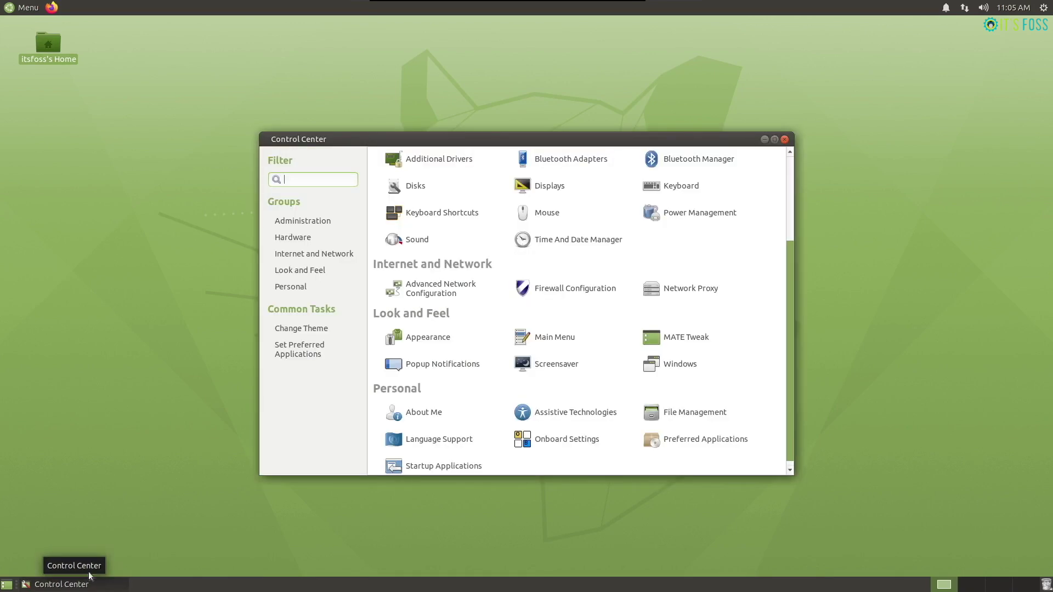
left_click(674, 339)
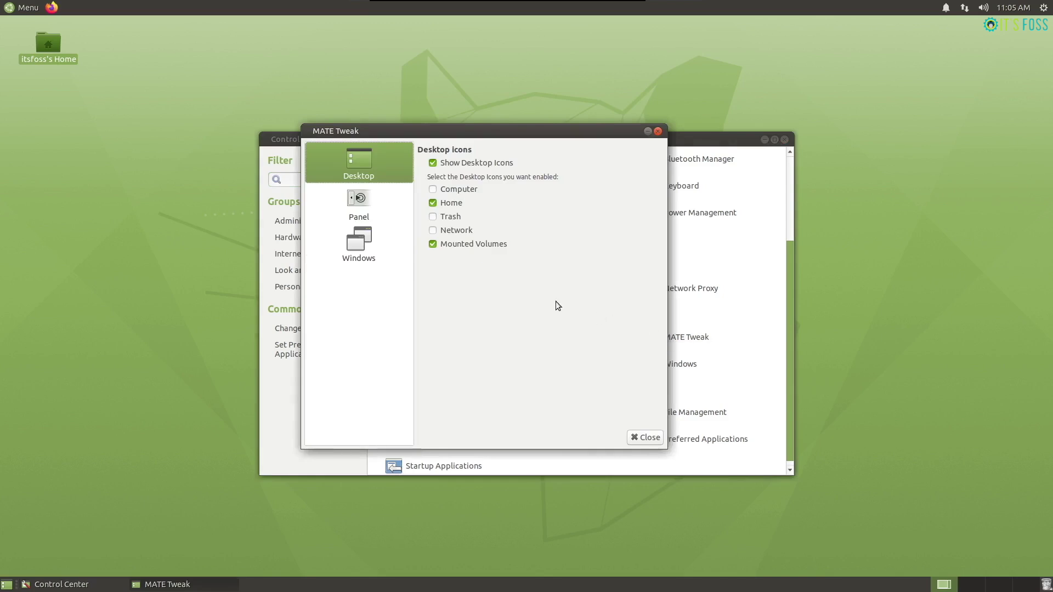
left_click(378, 210)
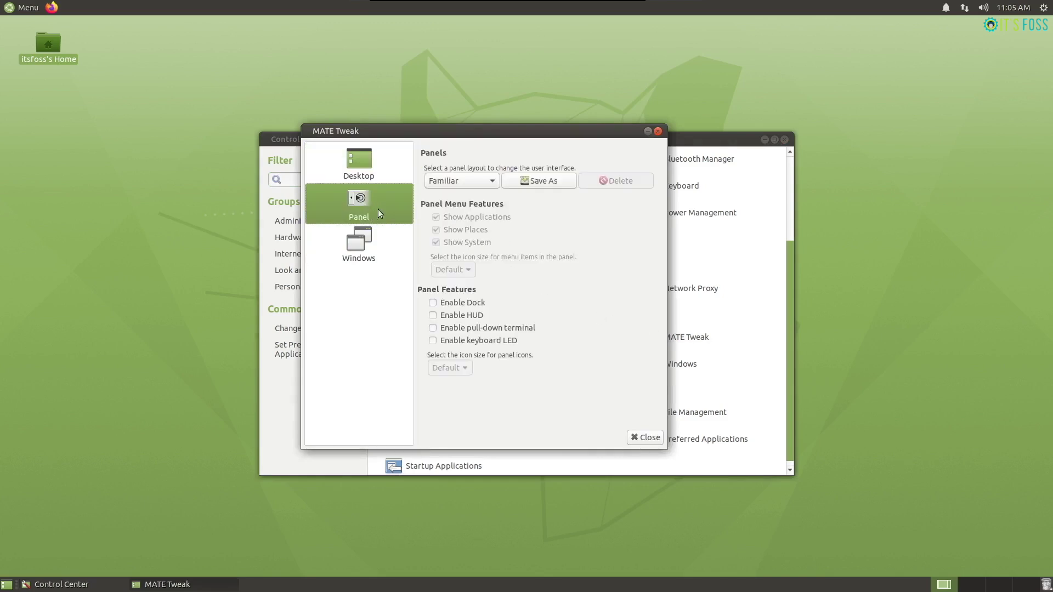
left_click(382, 232)
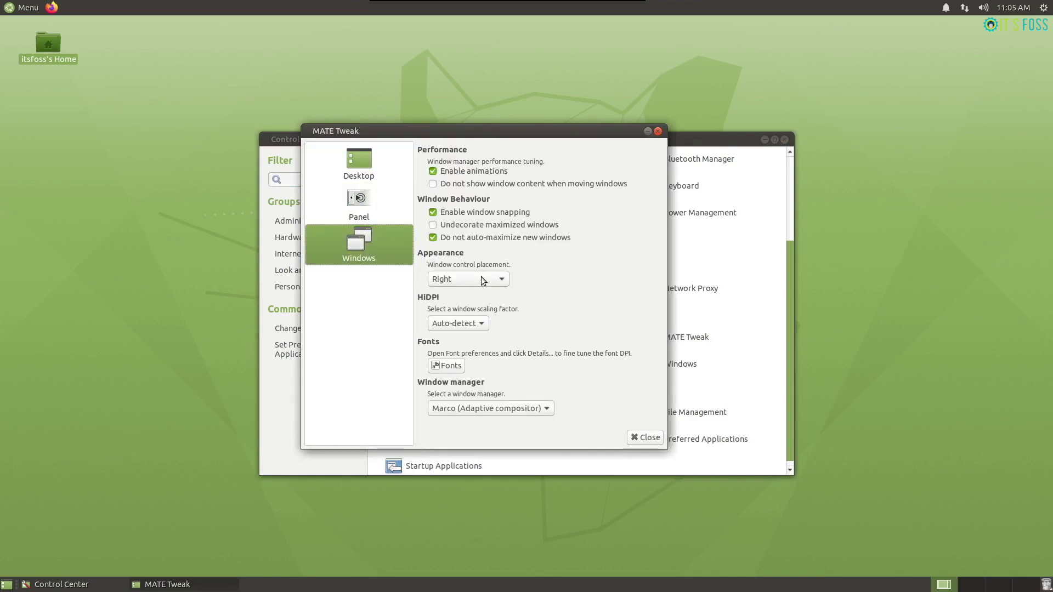
left_click(483, 324)
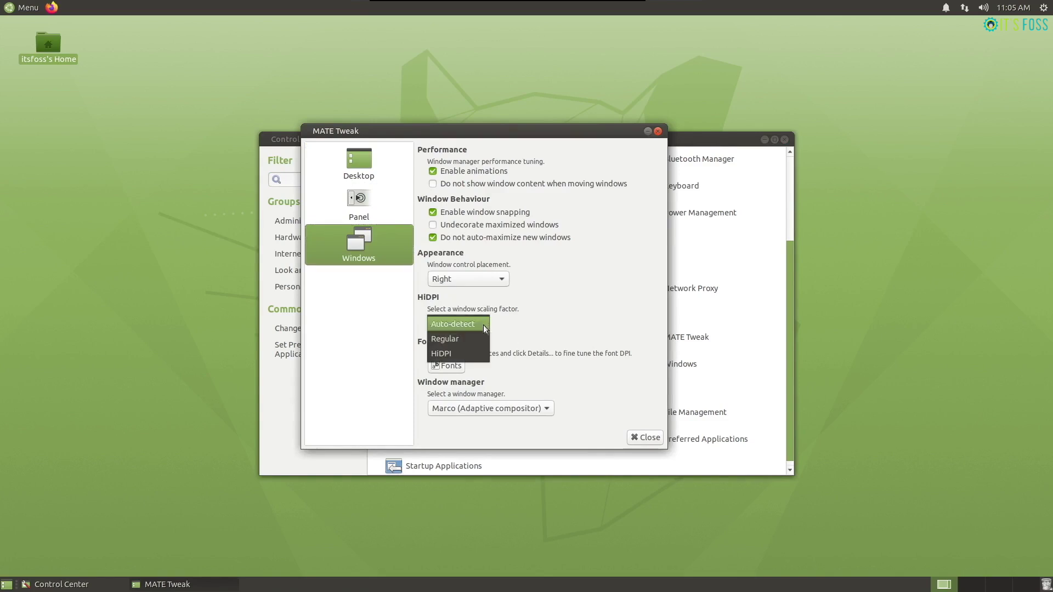
left_click(602, 329)
Step: Close MATE Tweak, then view and close the Startup Applications settings
left_click(643, 437)
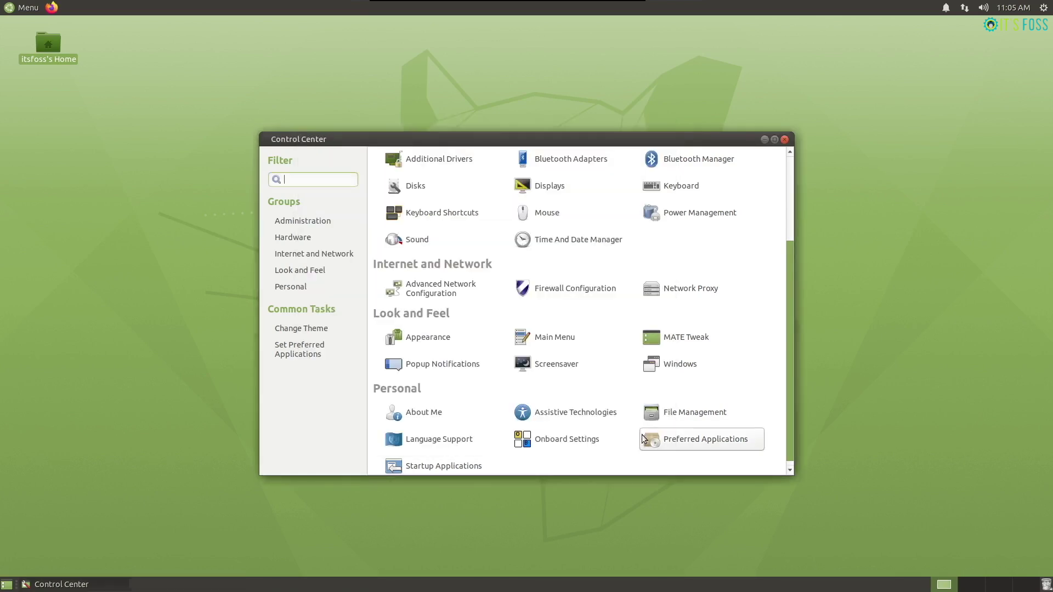
scroll(548, 428, "down", 1)
left_click(479, 463)
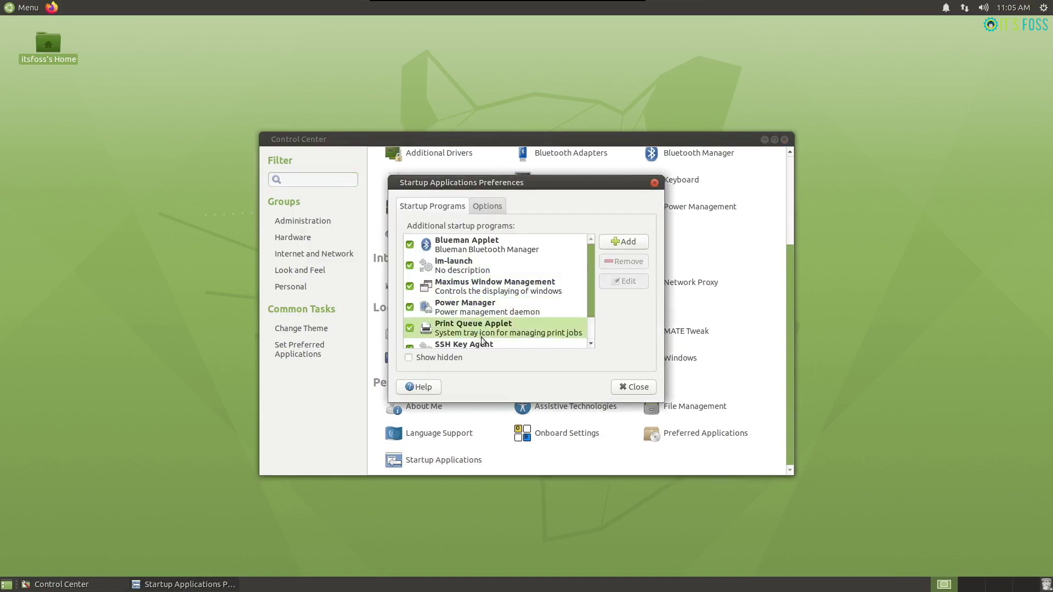
left_click_drag(590, 265, 575, 245)
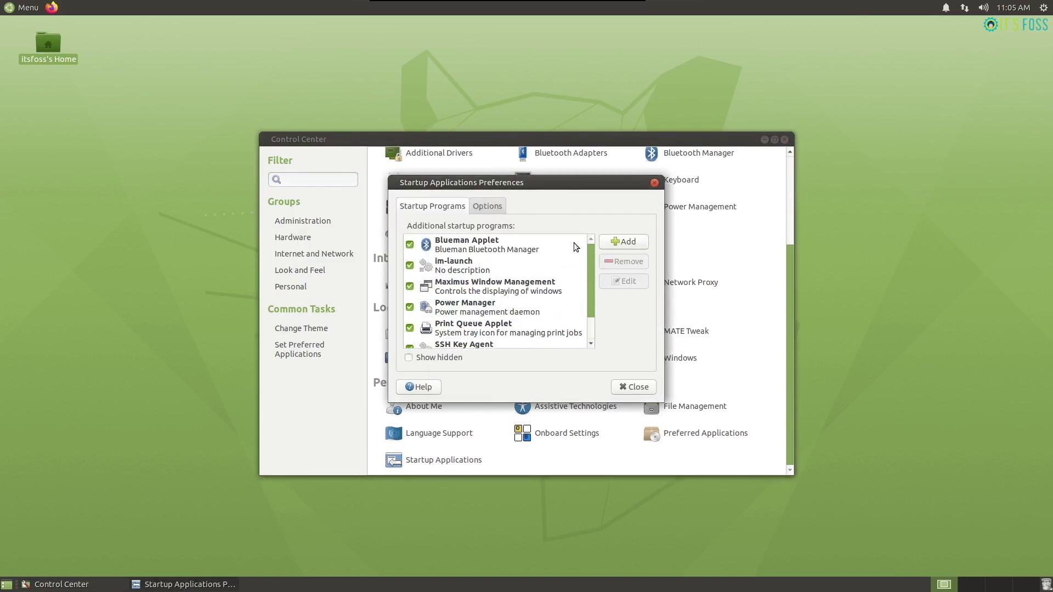
left_click(632, 387)
Step: Review Preferred Applications' Multimedia, System, Office and Accessibility tabs, close it, and open About Me
left_click(689, 436)
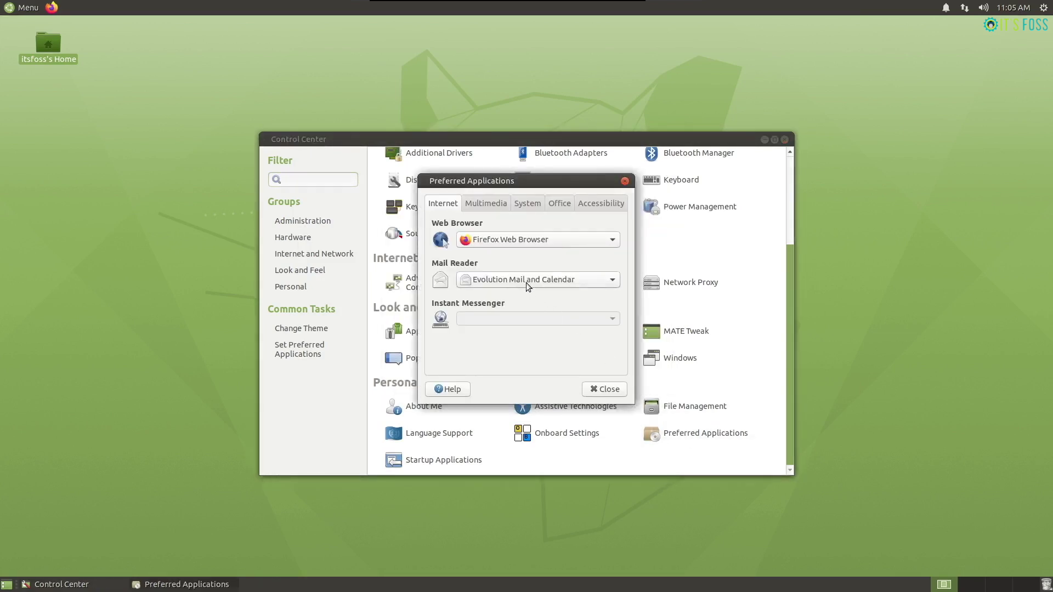
left_click(480, 206)
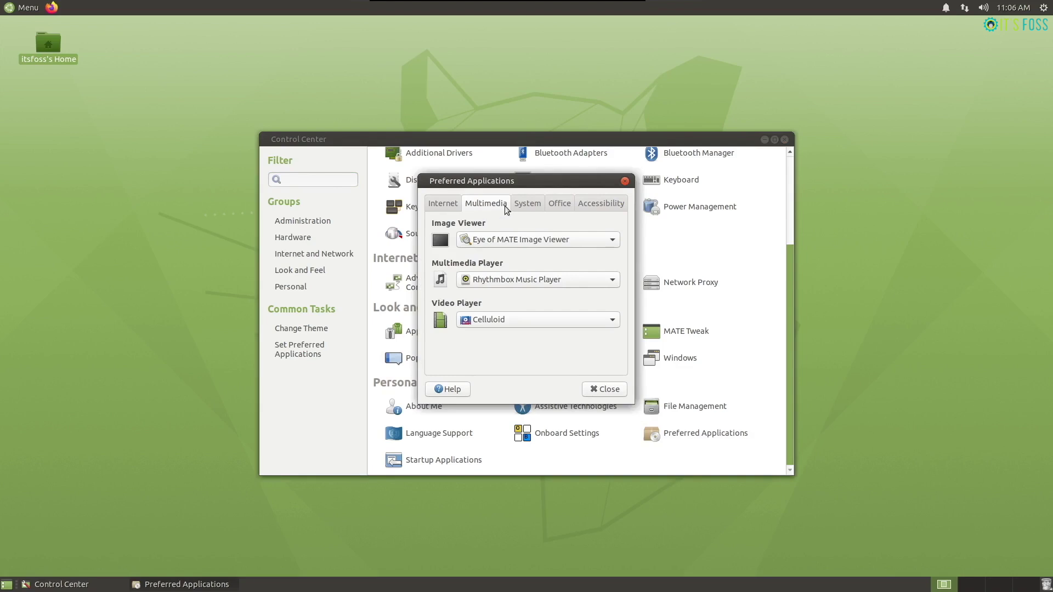
left_click(527, 204)
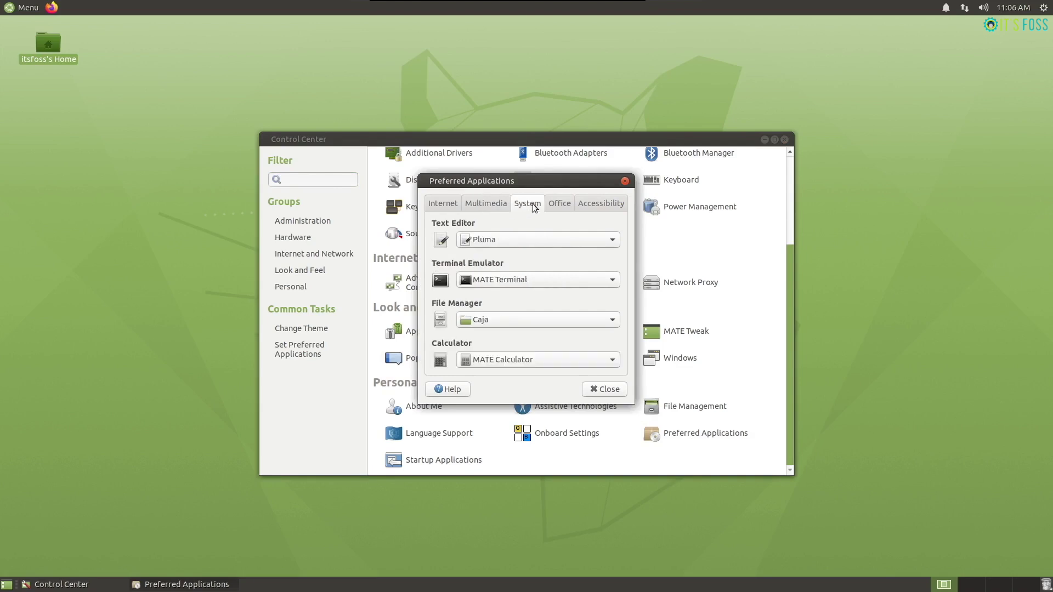
left_click(553, 208)
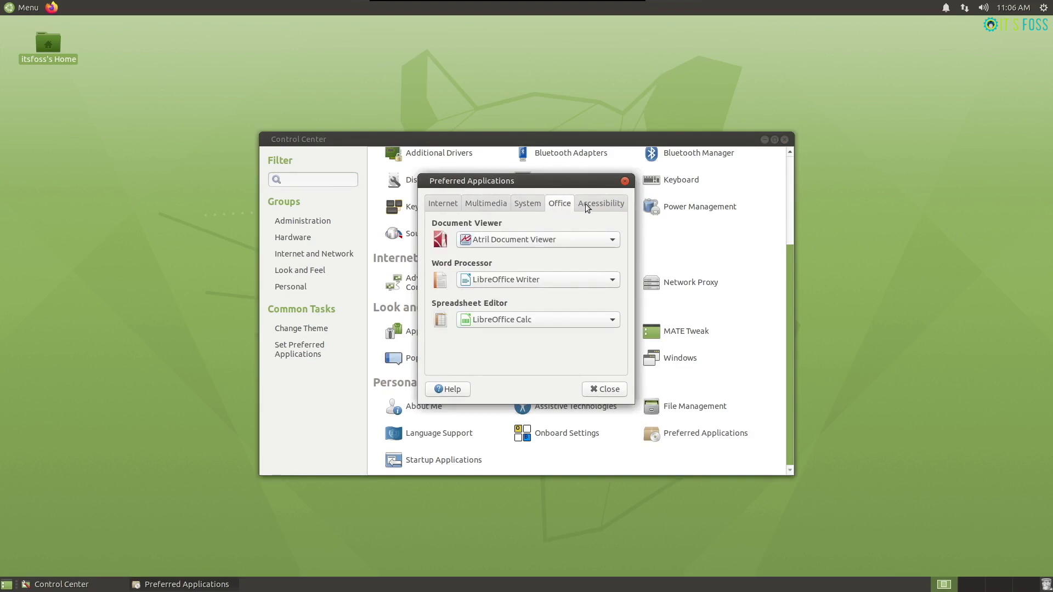
left_click(606, 206)
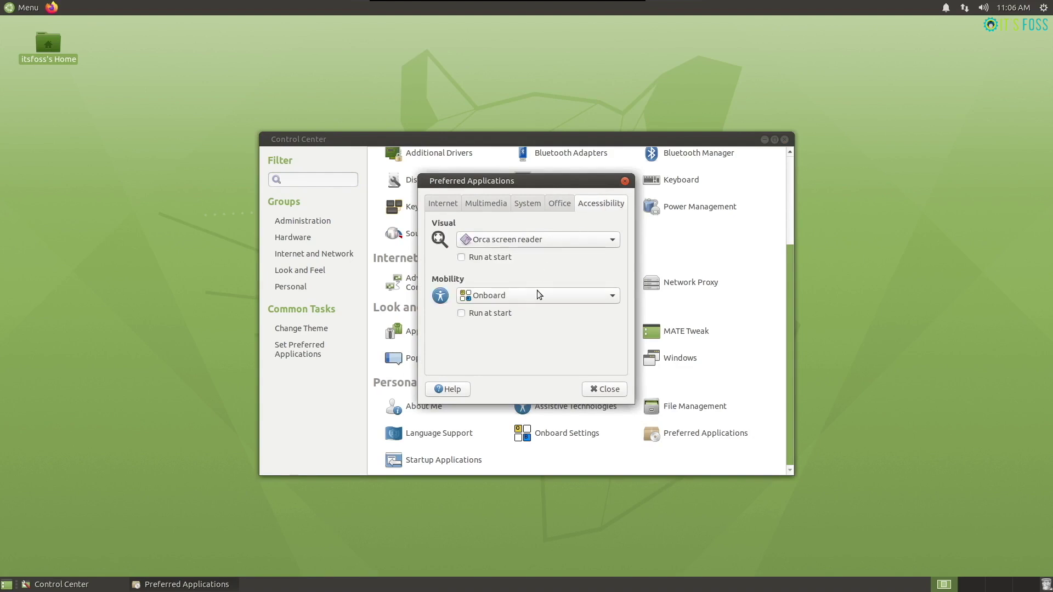
left_click(607, 390)
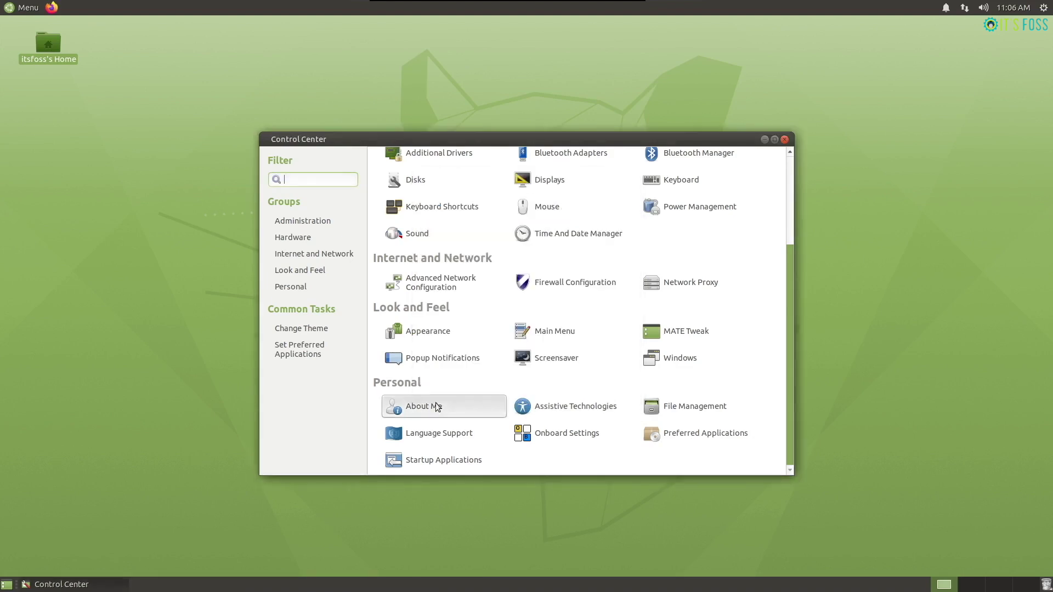
left_click(434, 406)
Step: Close About Me and check Celluloid's version 0.18 in Help > About
left_click(619, 330)
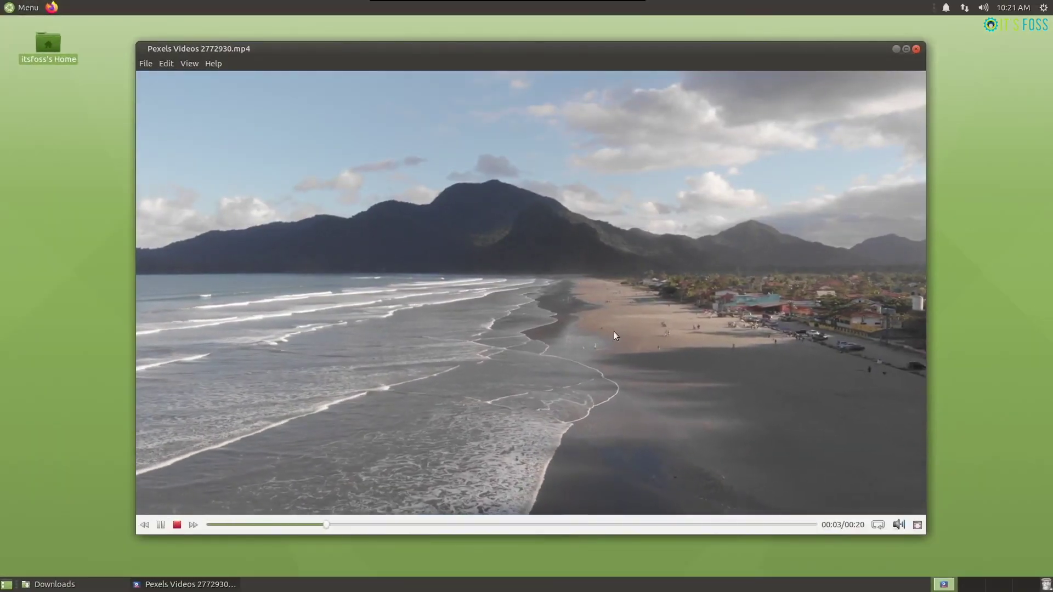
left_click(213, 64)
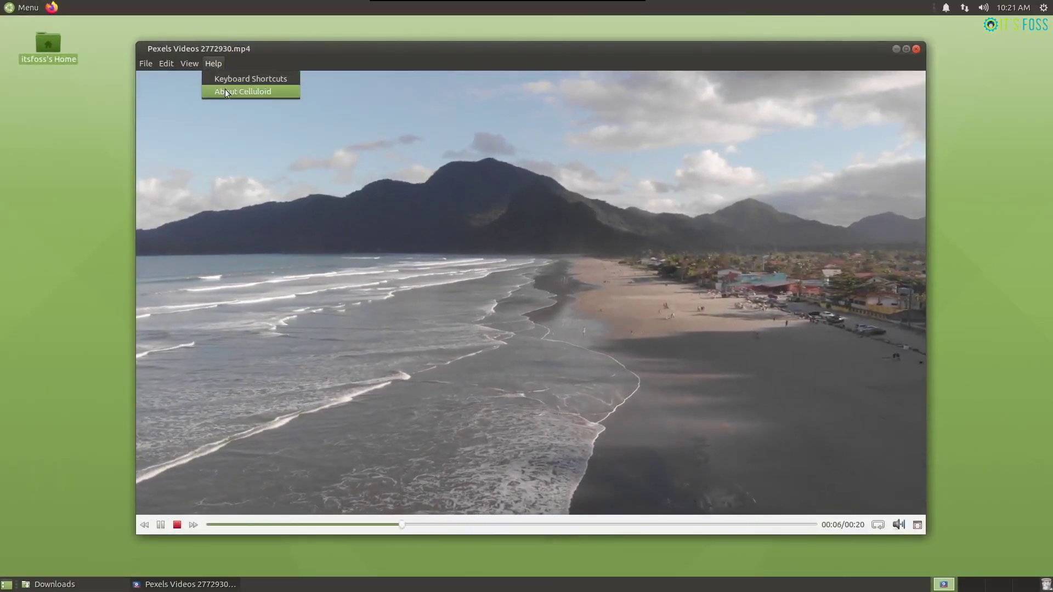
left_click(243, 91)
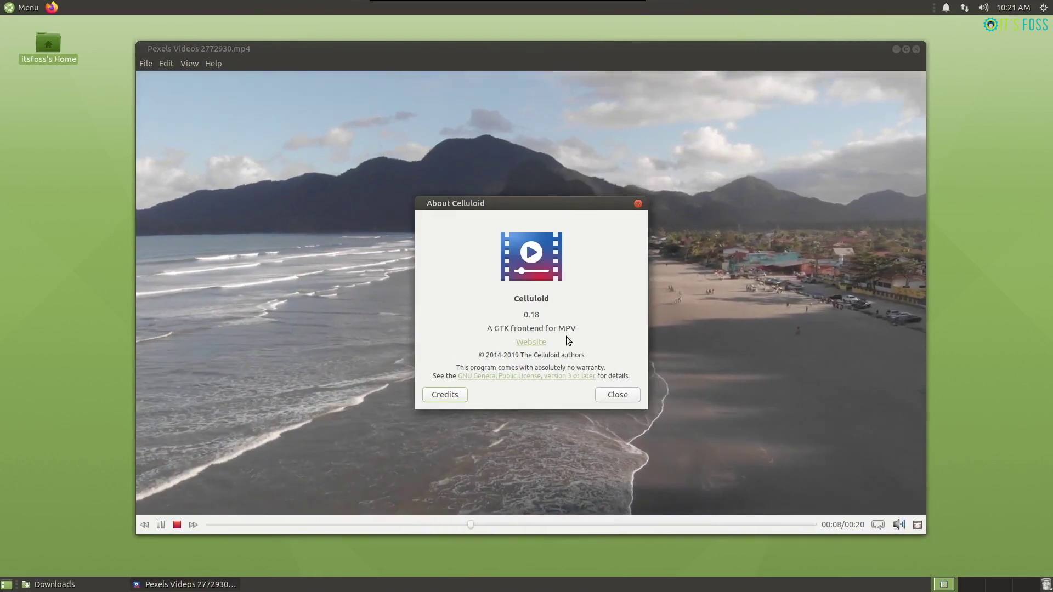
left_click(618, 395)
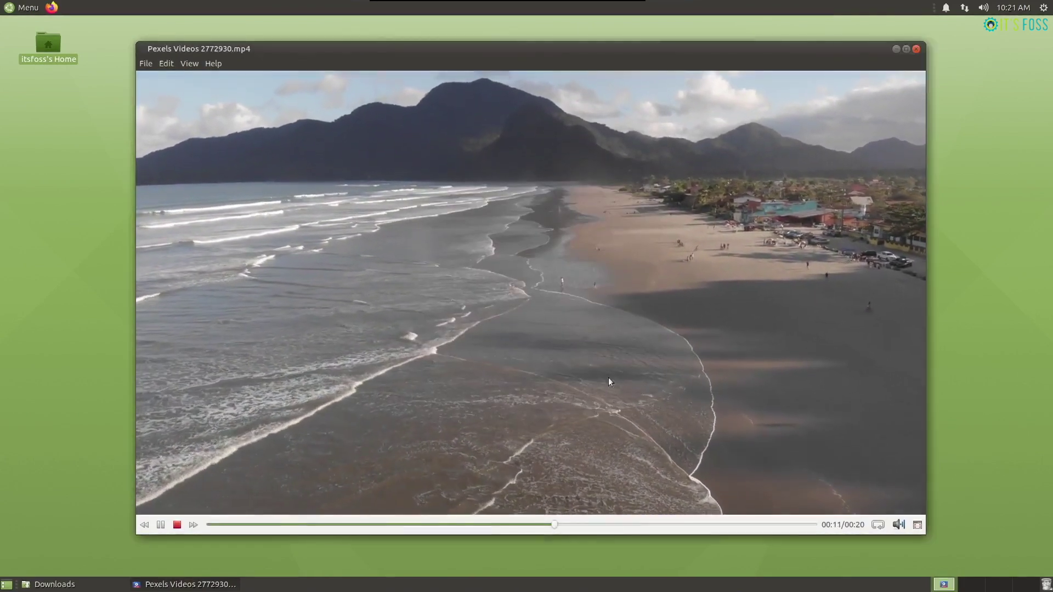
Step: Browse Celluloid's File, Edit and View menus, then dismiss the menu
left_click(147, 64)
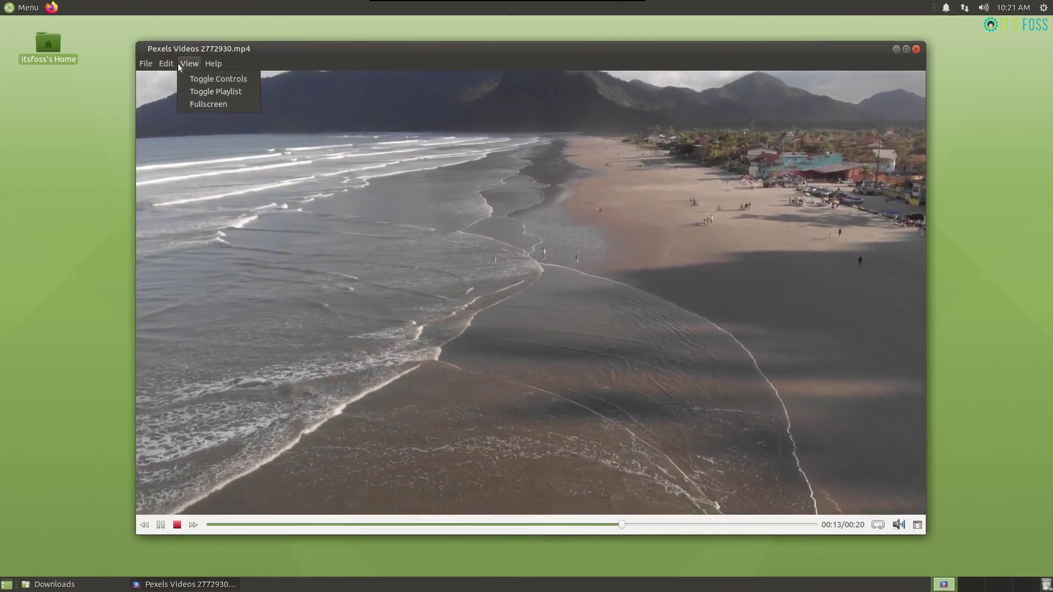
mouse_move(189, 61)
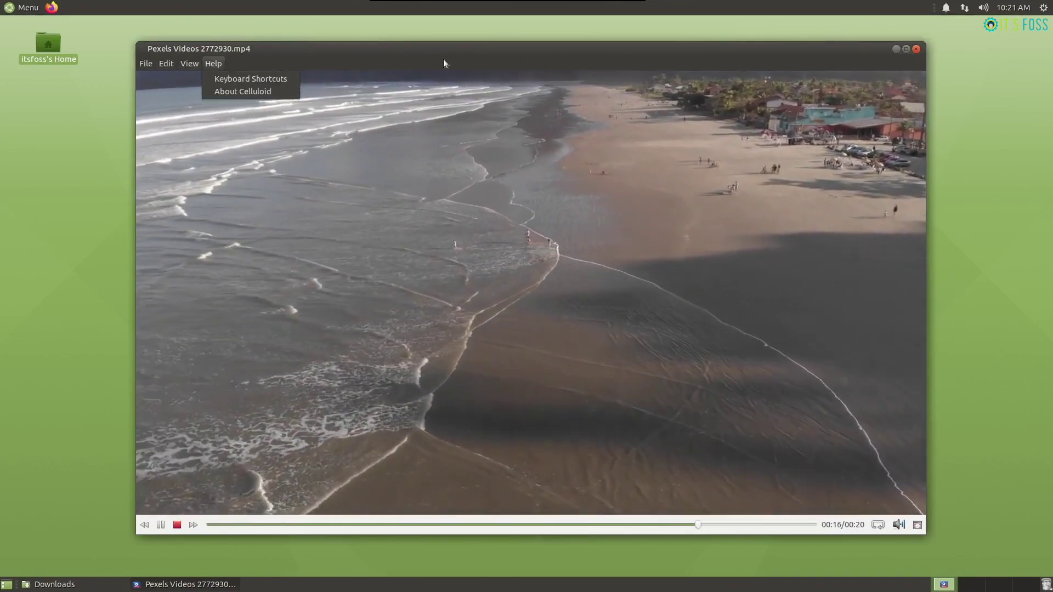
left_click(845, 54)
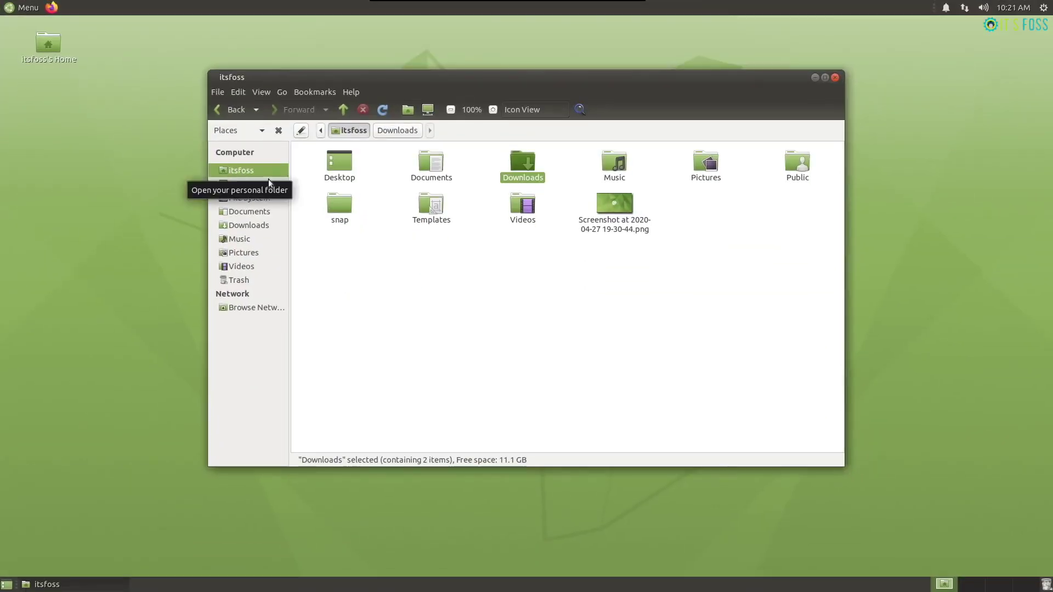
Step: Colour the snap folder magenta via Folder's Color
right_click(338, 205)
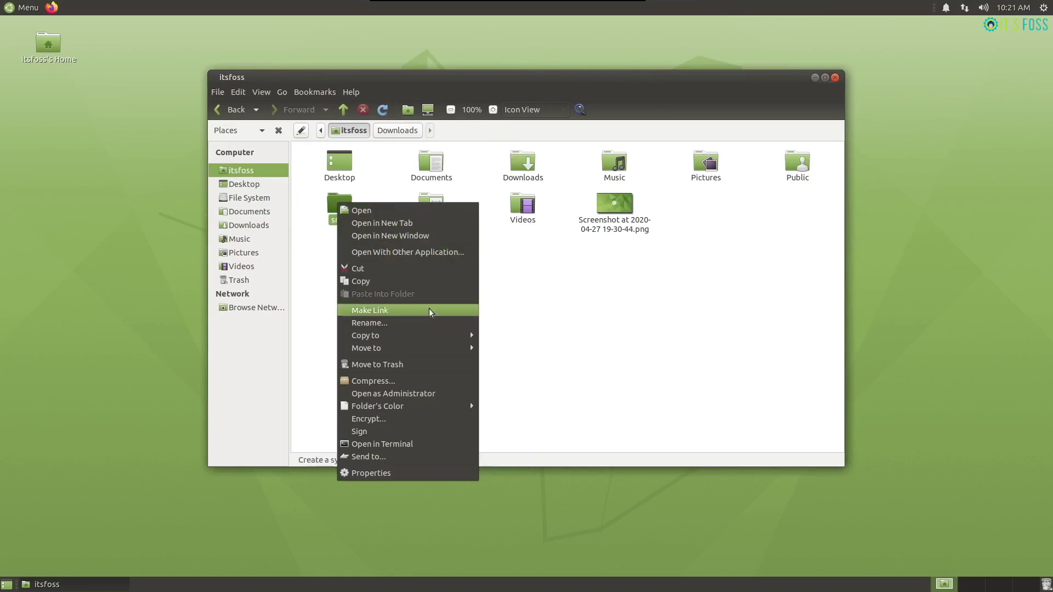
mouse_move(418, 413)
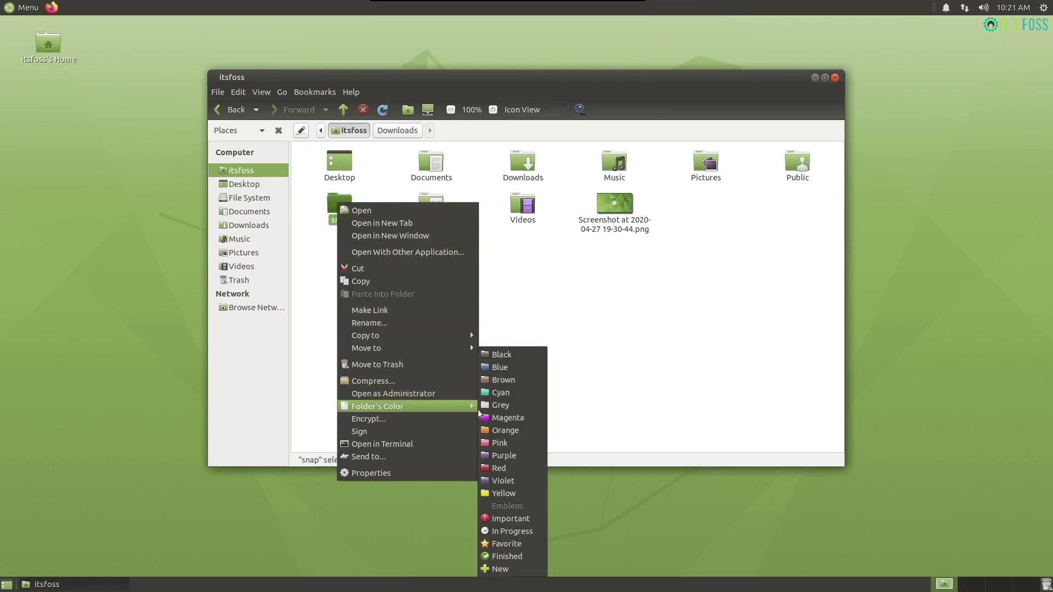
left_click(507, 418)
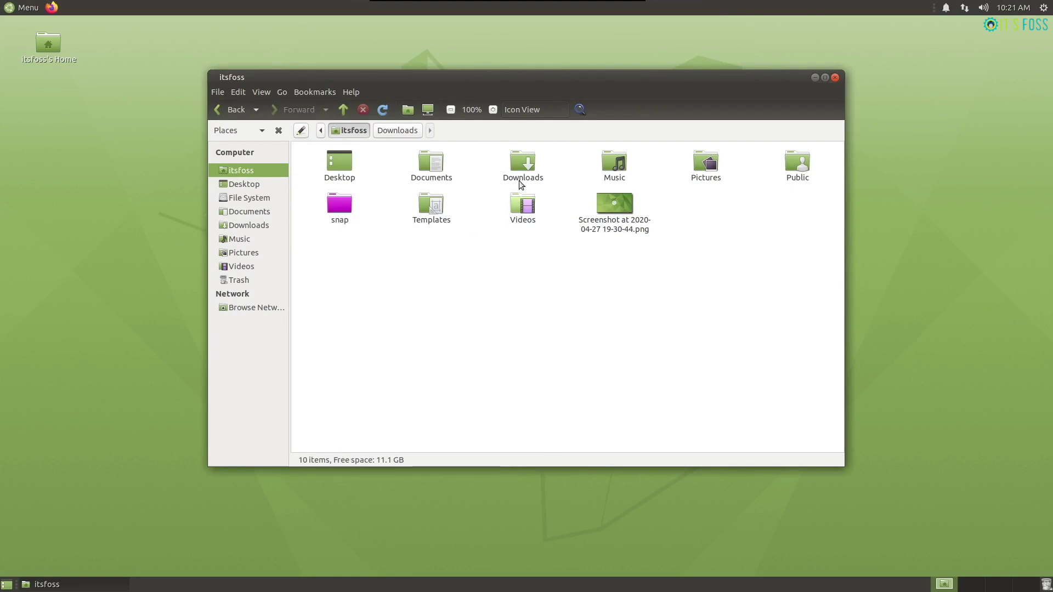
Step: Mark the Downloads folder with the Finished emblem via Folder's Color
right_click(523, 163)
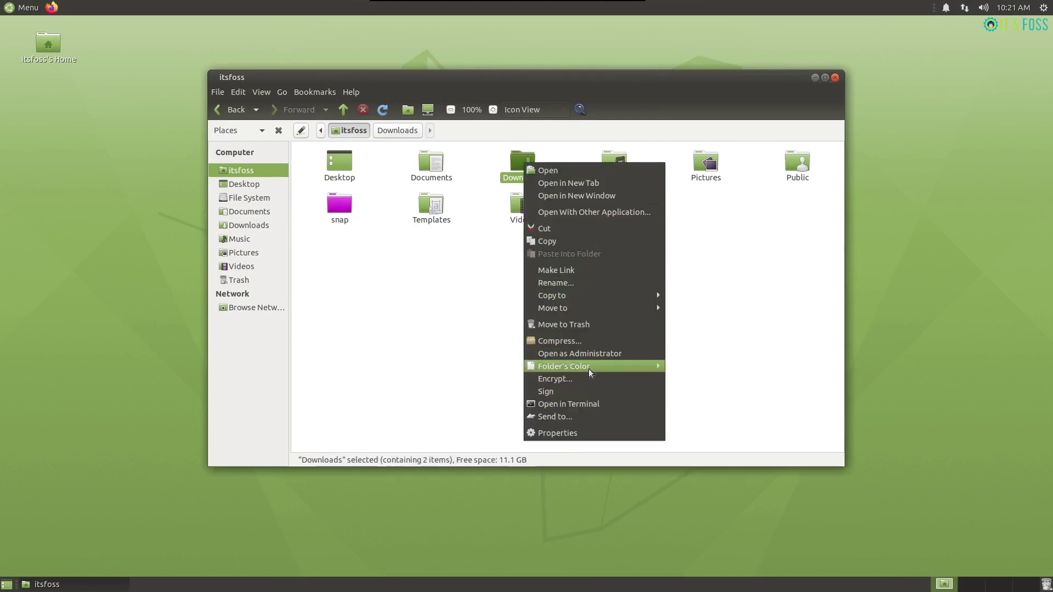
mouse_move(642, 371)
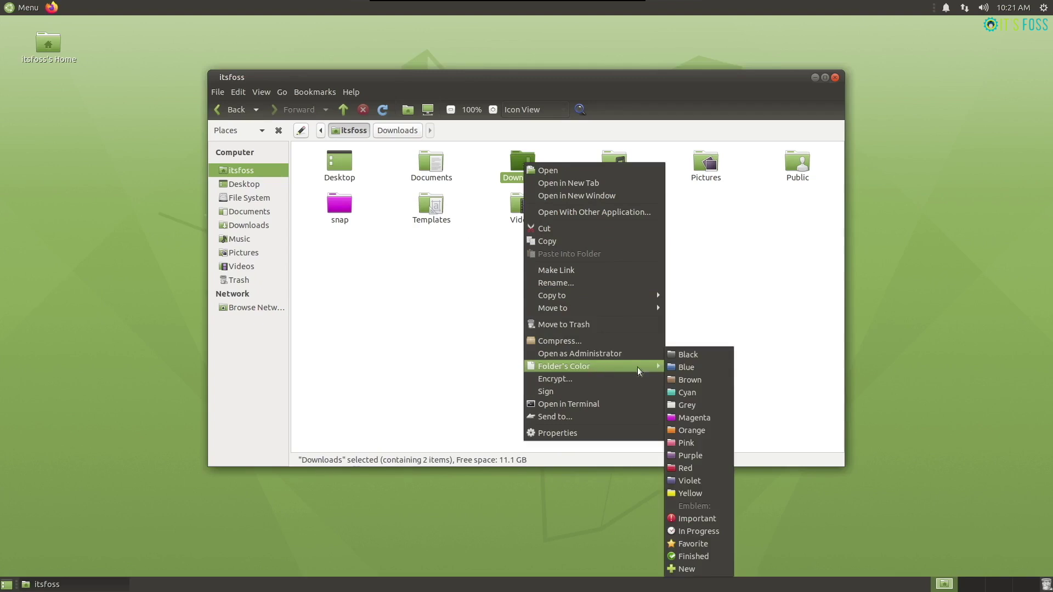
left_click(696, 557)
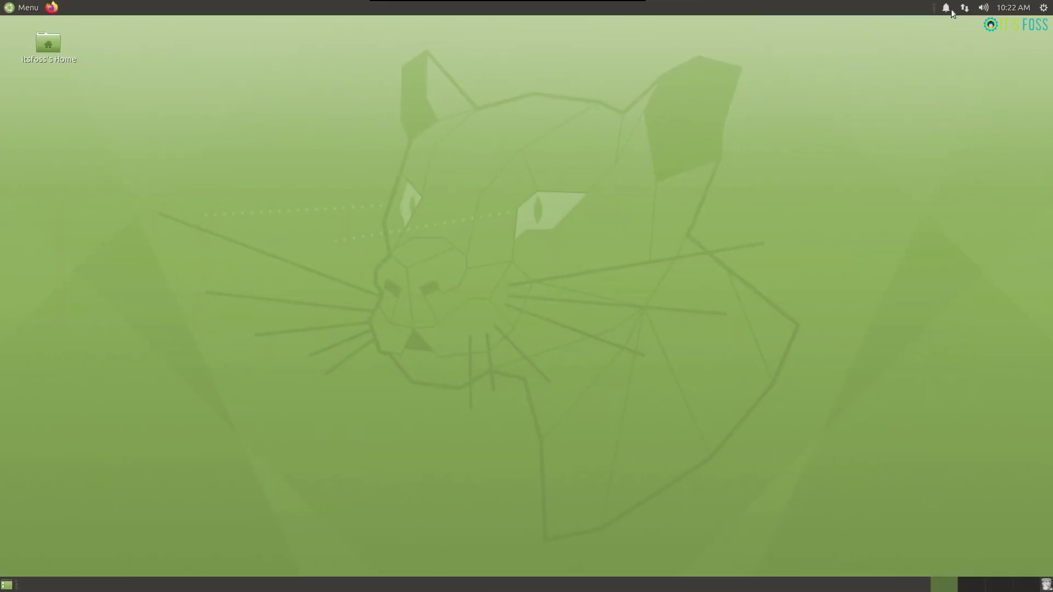
Step: Clear both pending notifications, then review and close the Indicator Notifications Settings
left_click(947, 8)
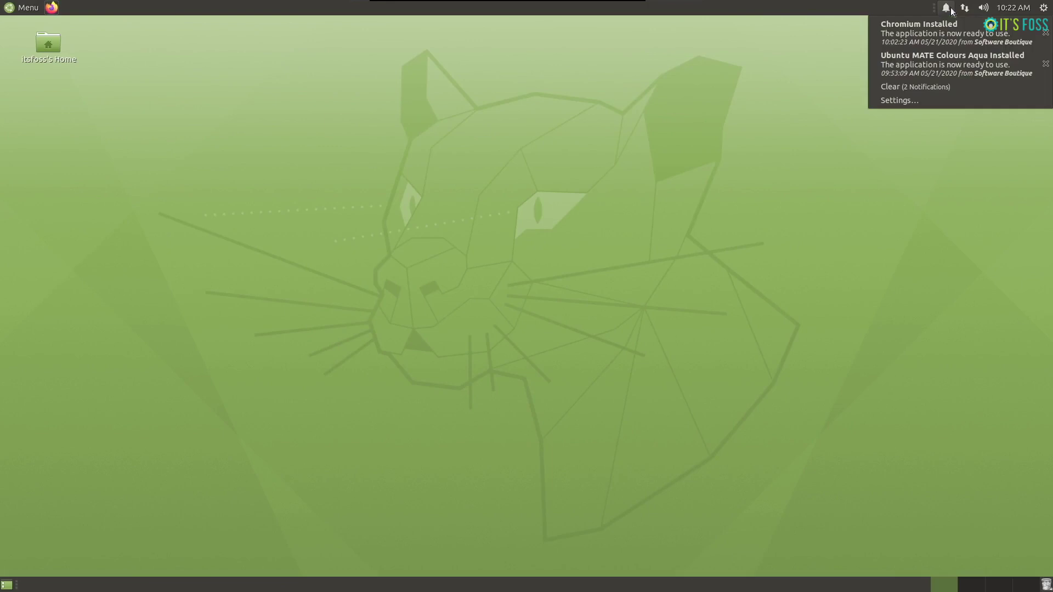
left_click(914, 87)
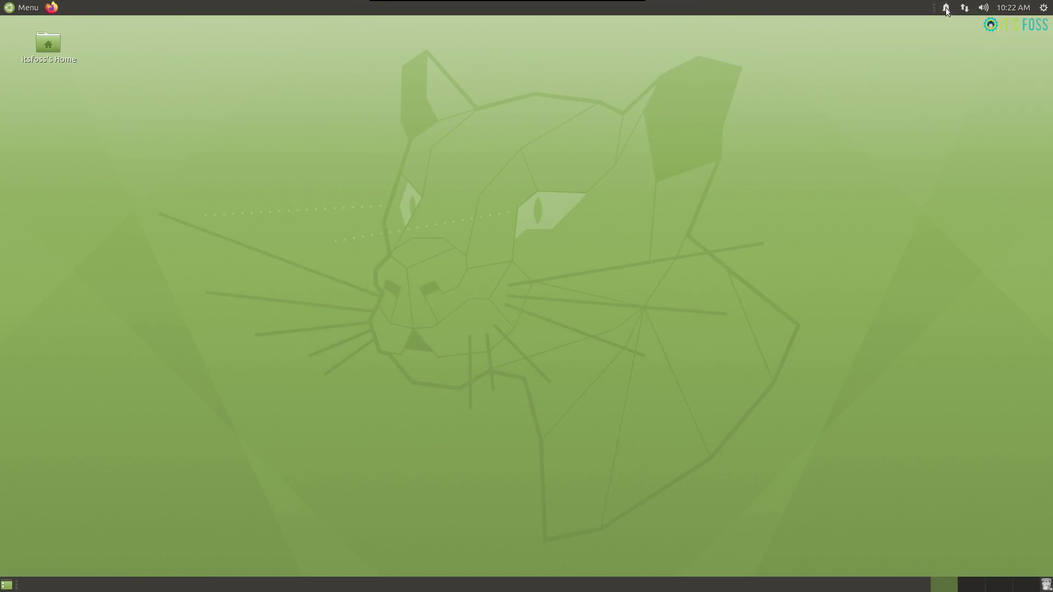
left_click(946, 8)
left_click(955, 38)
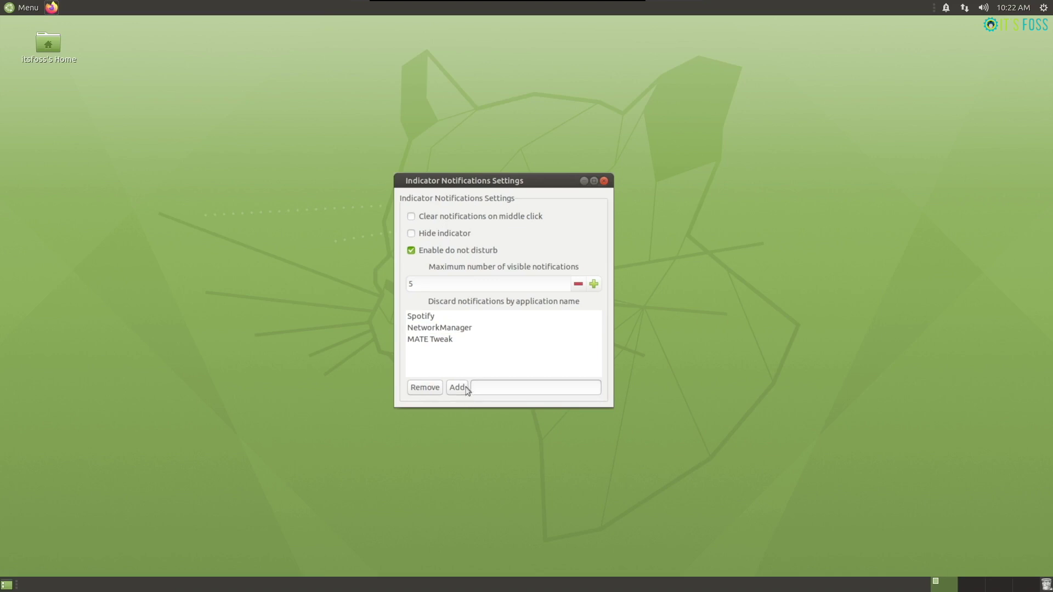
left_click(604, 181)
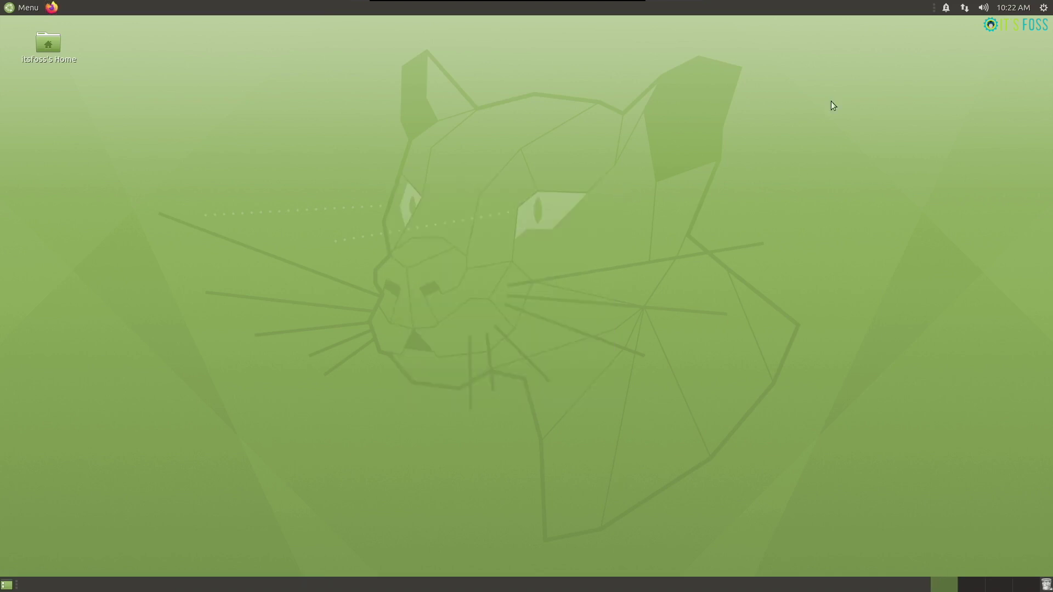
right_click(870, 9)
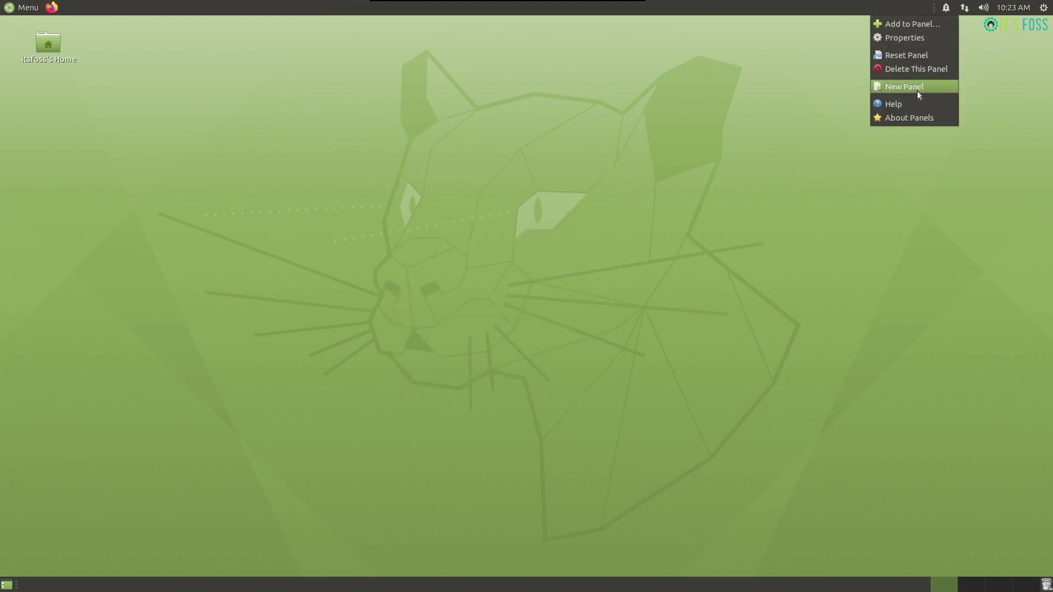
Step: Add the Eyes applet to the top panel from the Add to Panel list
left_click(920, 23)
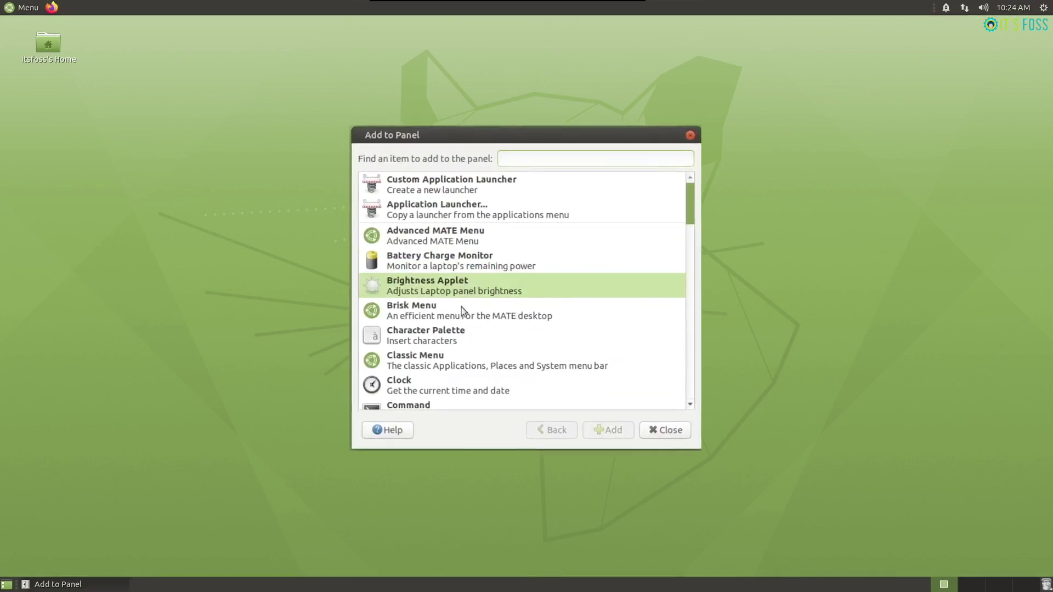
scroll(703, 243, "down", 5)
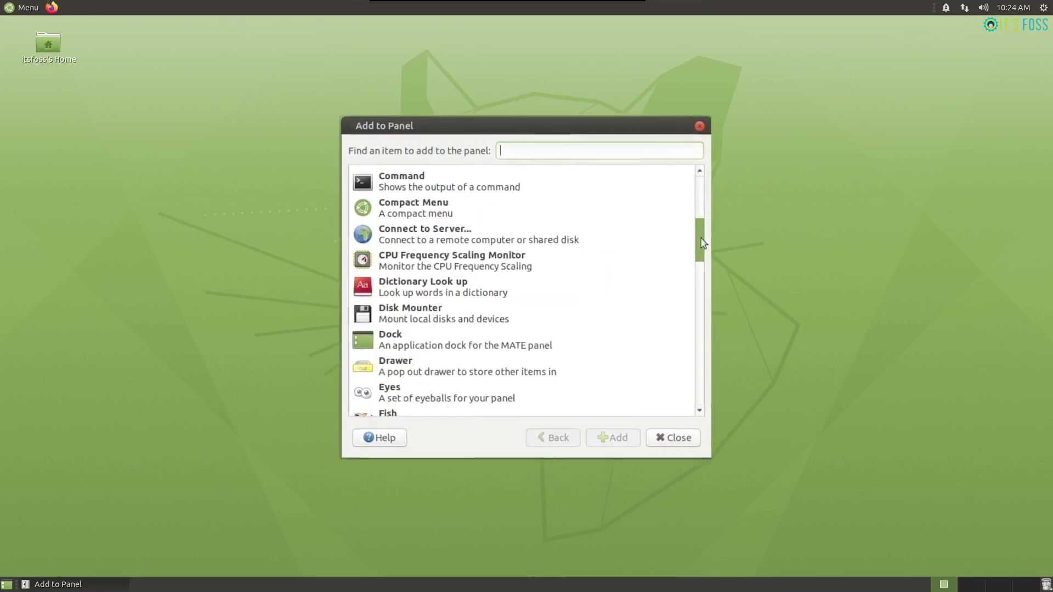
scroll(703, 243, "down", 5)
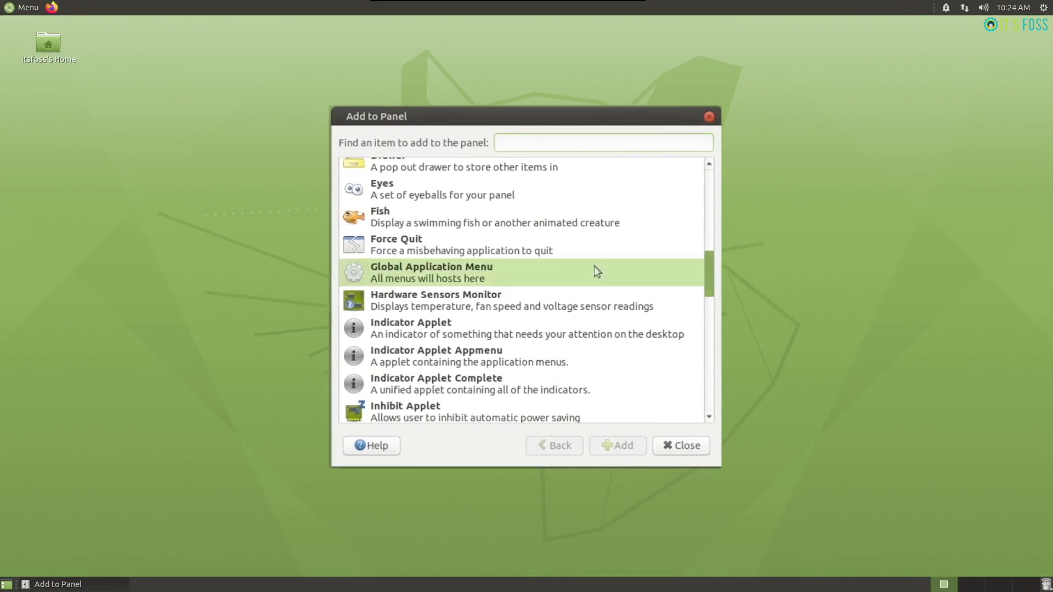
left_click(420, 188)
left_click(609, 450)
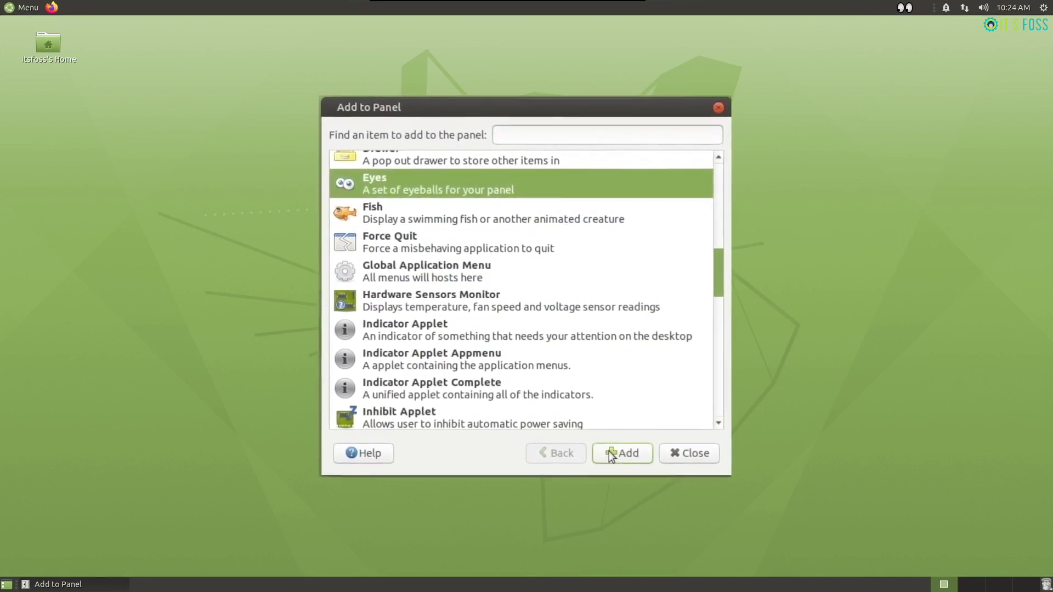
left_click(680, 456)
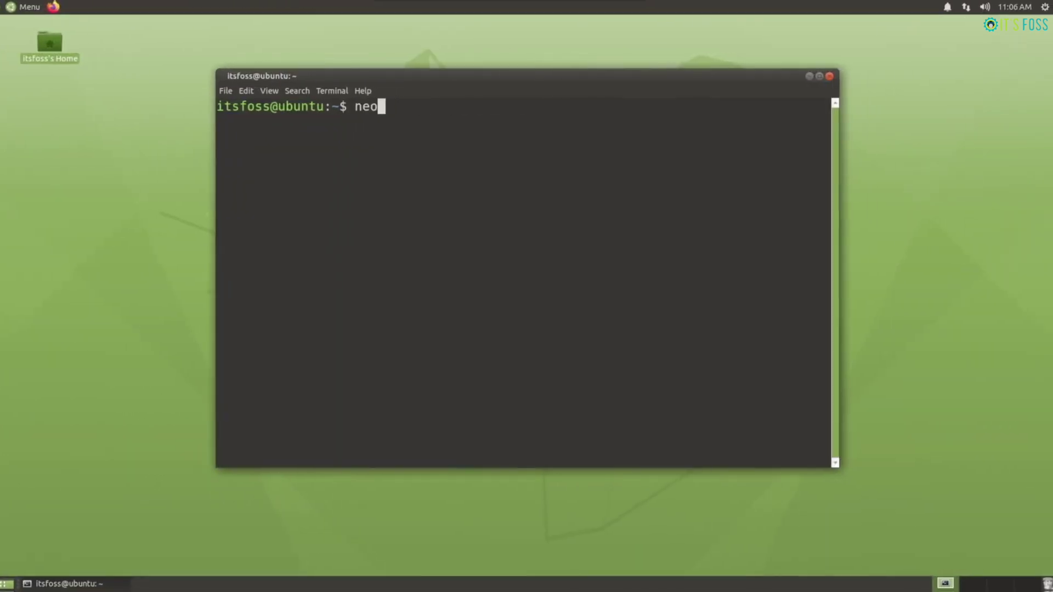
Step: Run neofetch to show Ubuntu 20.04 LTS details, highlighting kernel 5.4.0-29-generic
type("fetch")
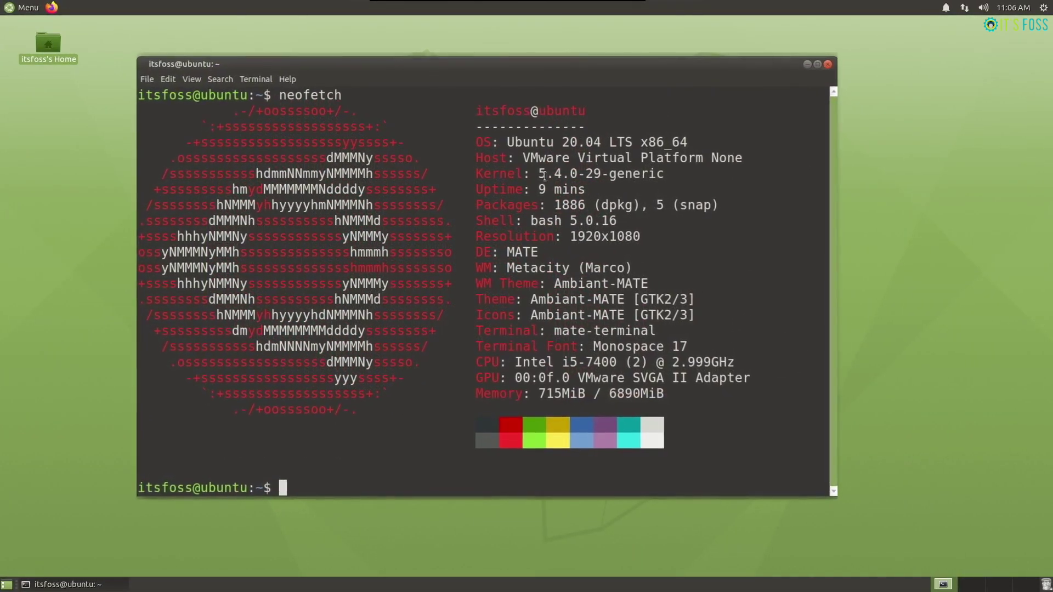
left_click_drag(545, 175, 675, 171)
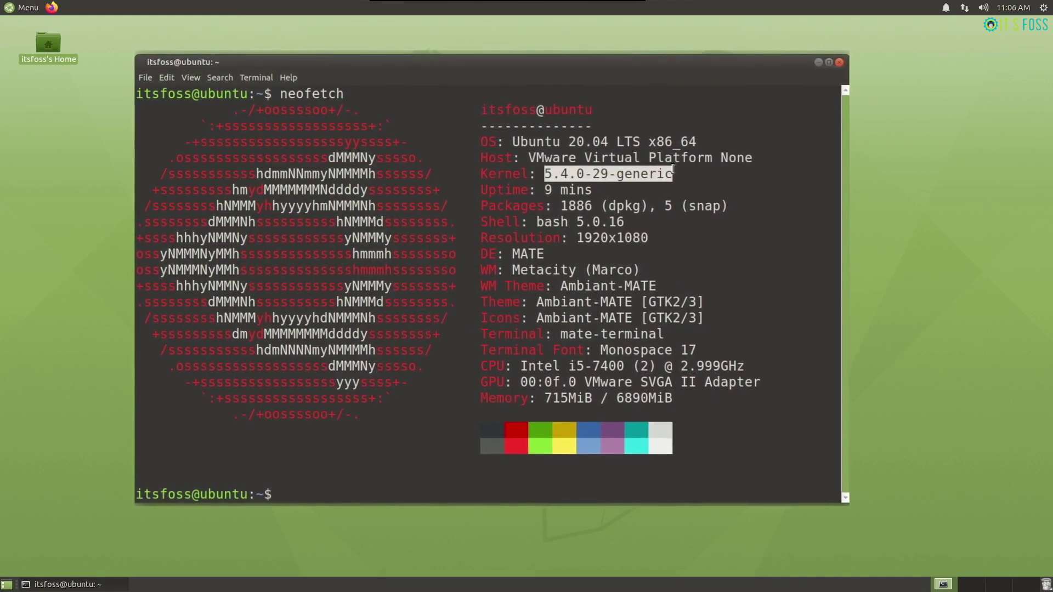
left_click(747, 177)
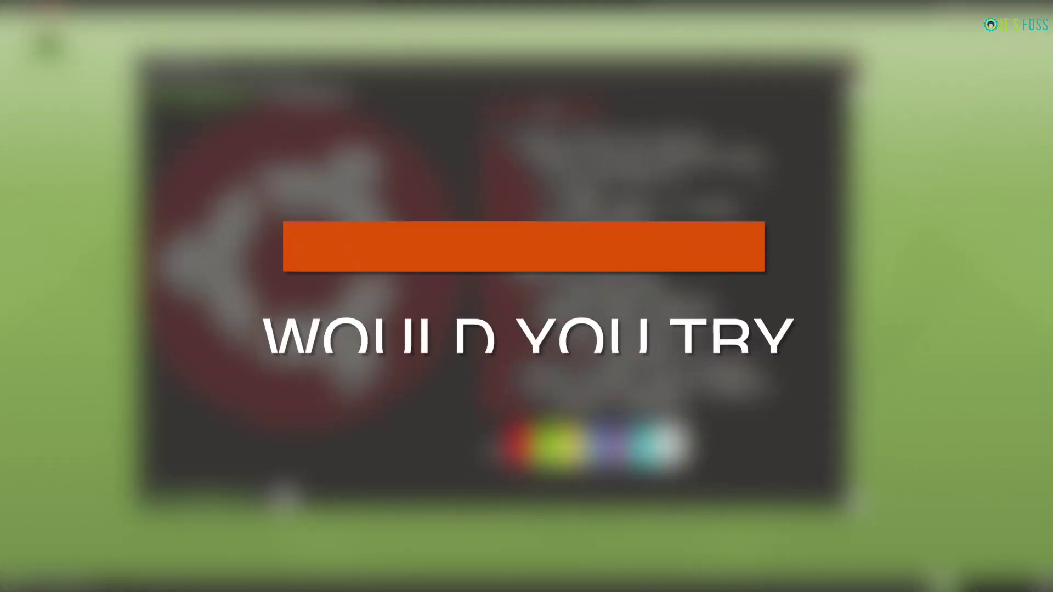